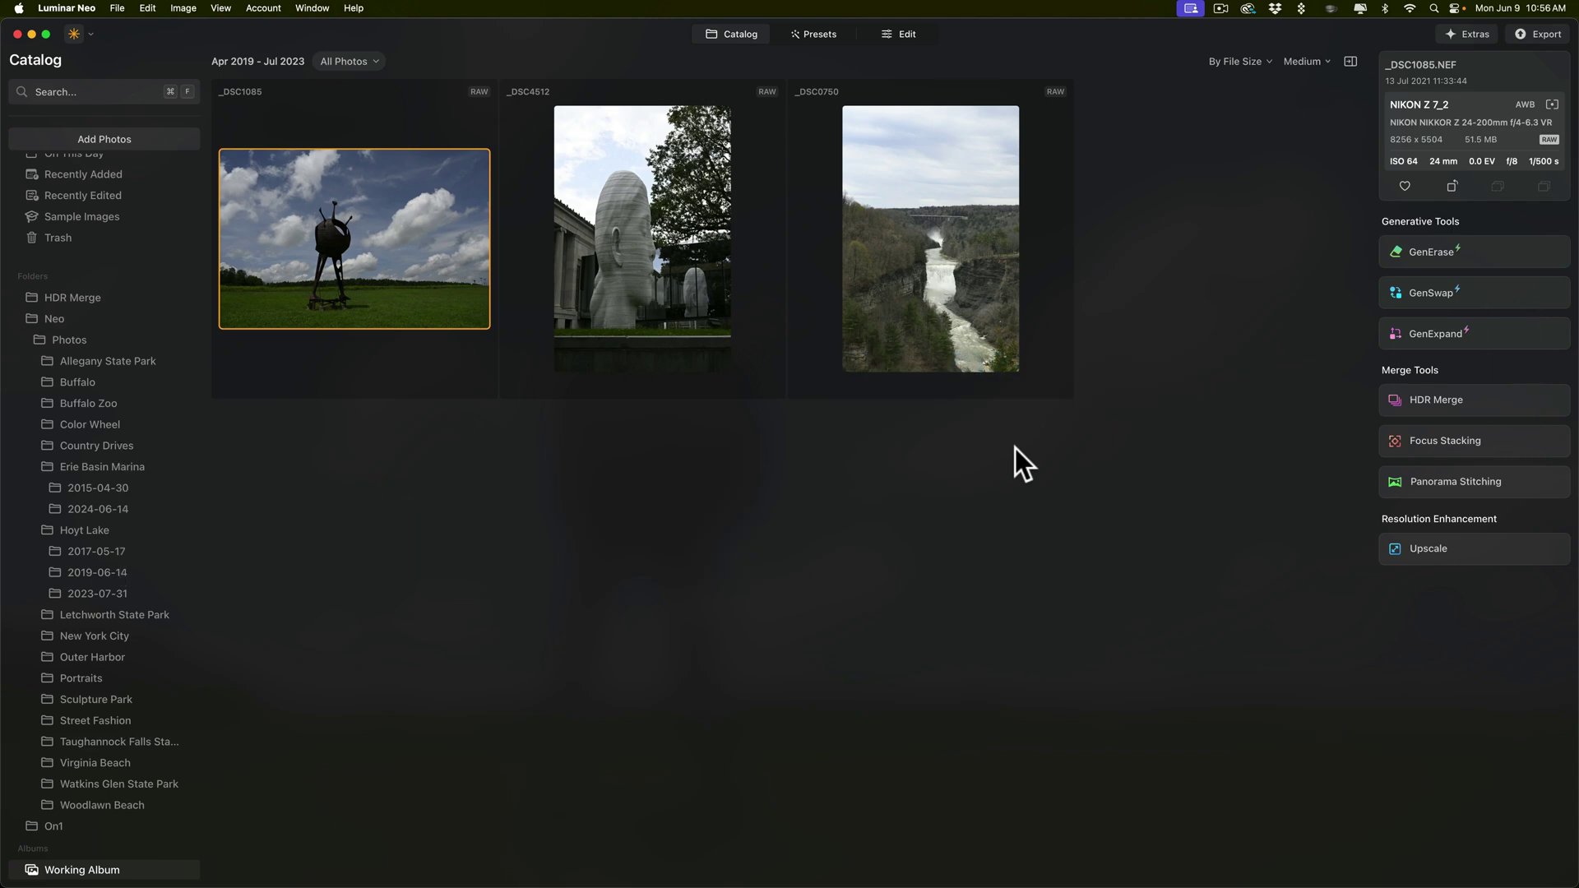
Open the field sculpture photo _DSC1085.NEF full size in single-image view
key("Return")
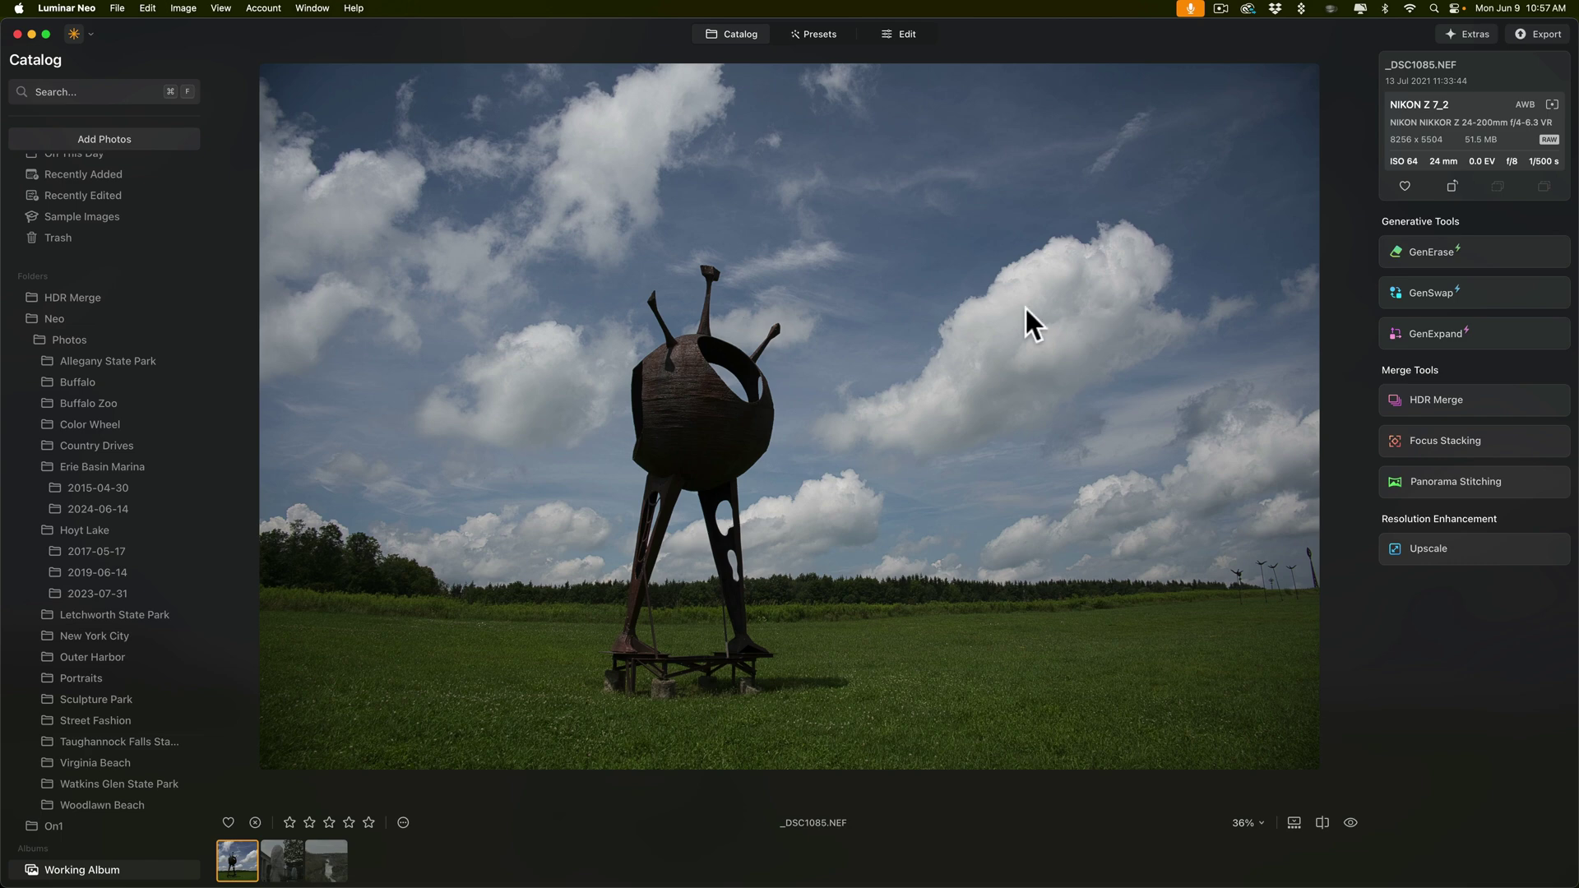
Step past the head sculpture photo to the waterfall photo _DSC0750.NEF
key("Right")
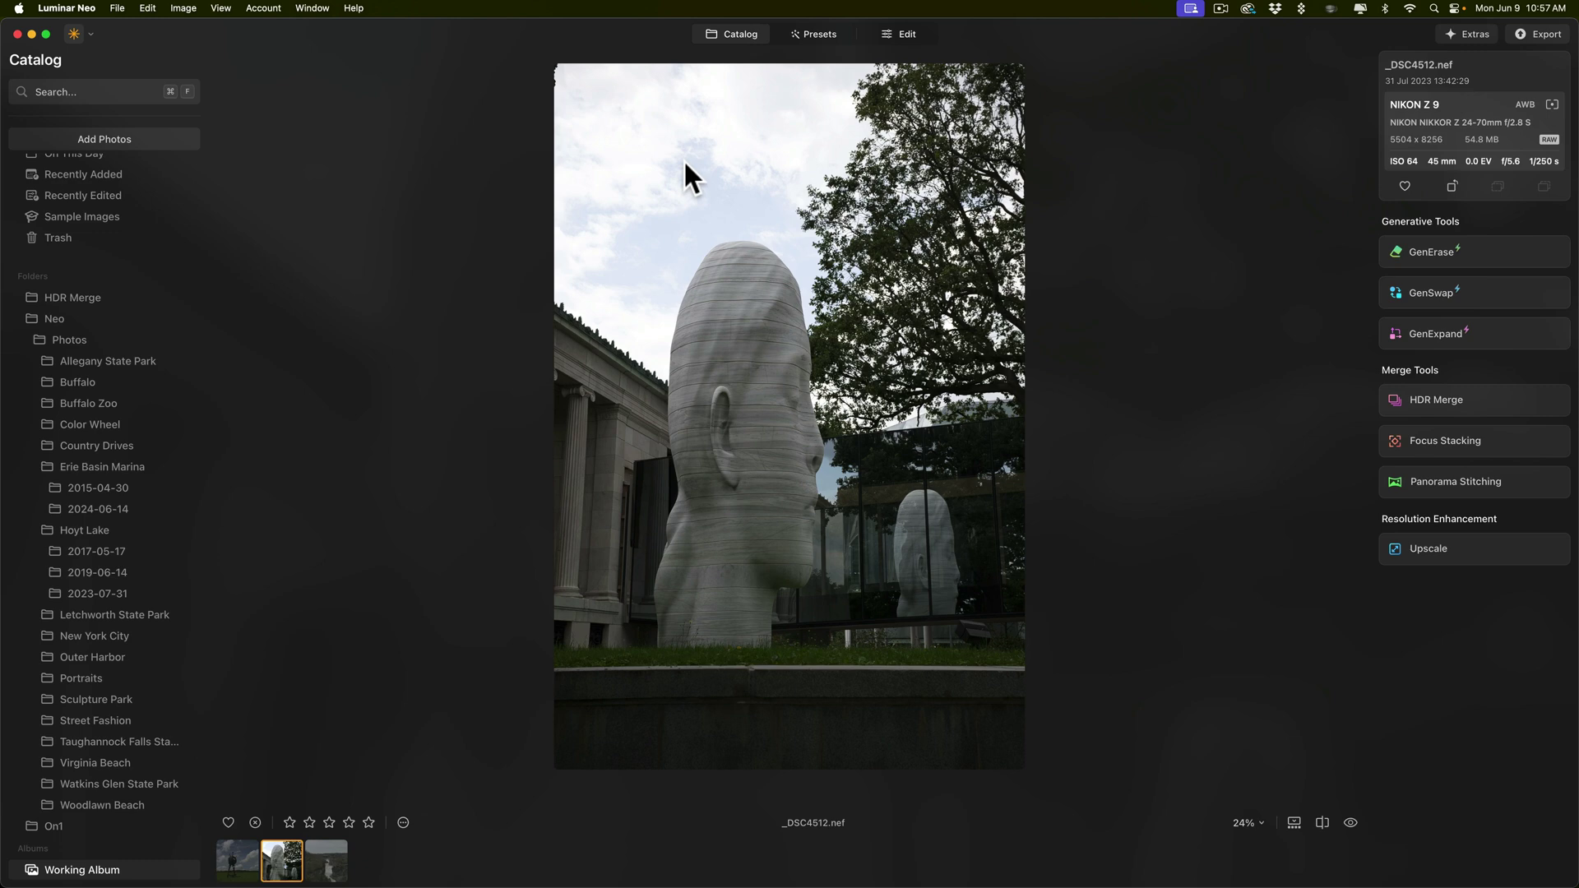
key("Right")
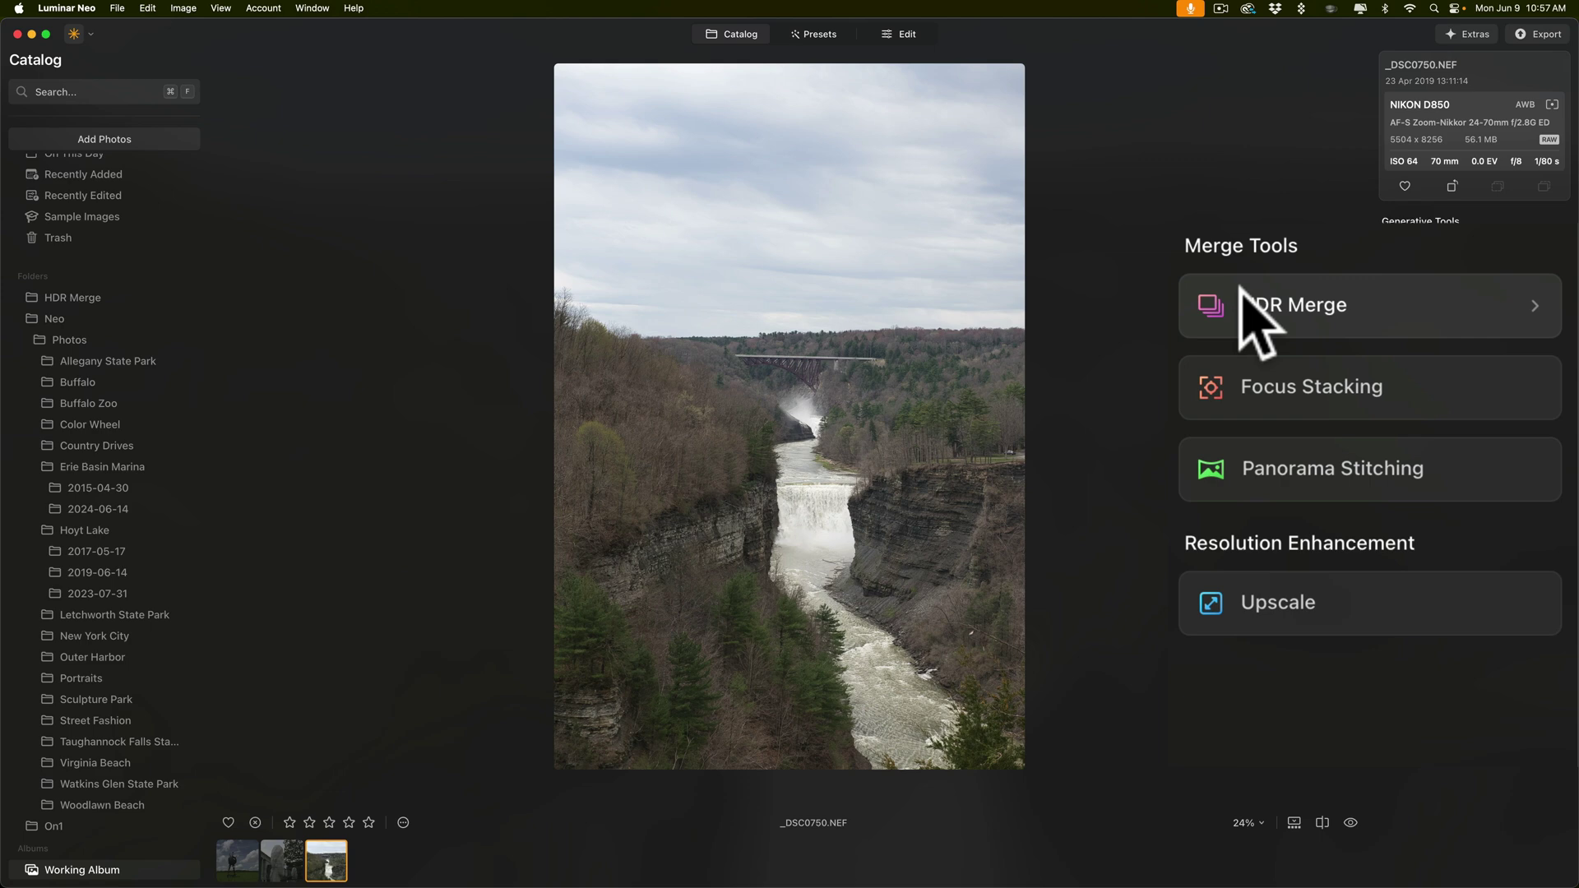
Run HDR Merge on the waterfall photo alone to produce _DSC0750_HDR 3.tiff
left_click(1242, 289)
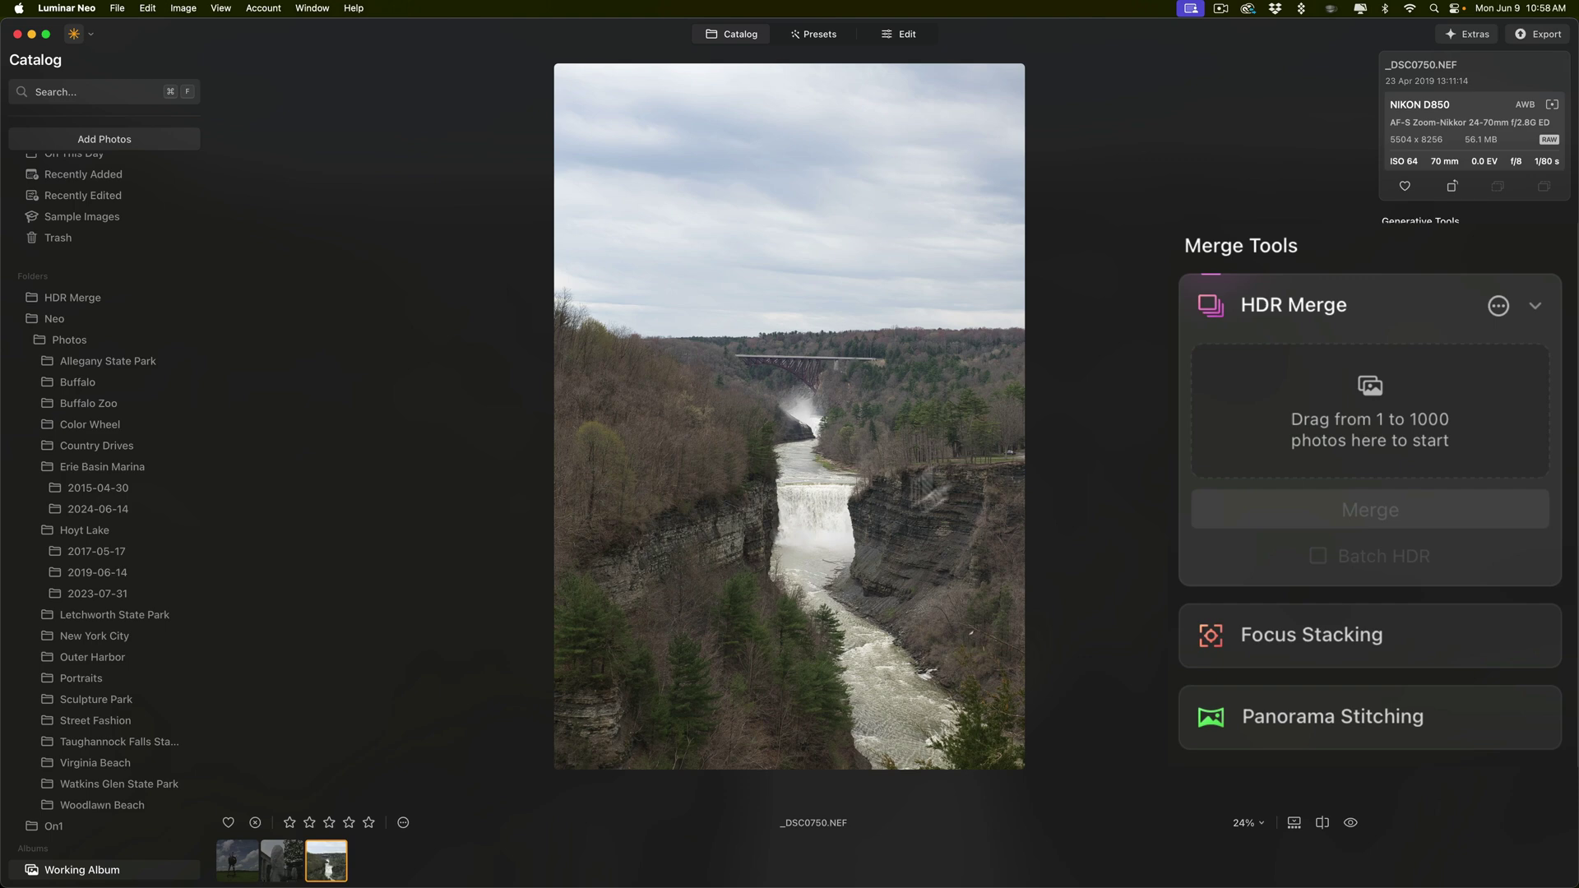
left_click_drag(341, 859, 1398, 424)
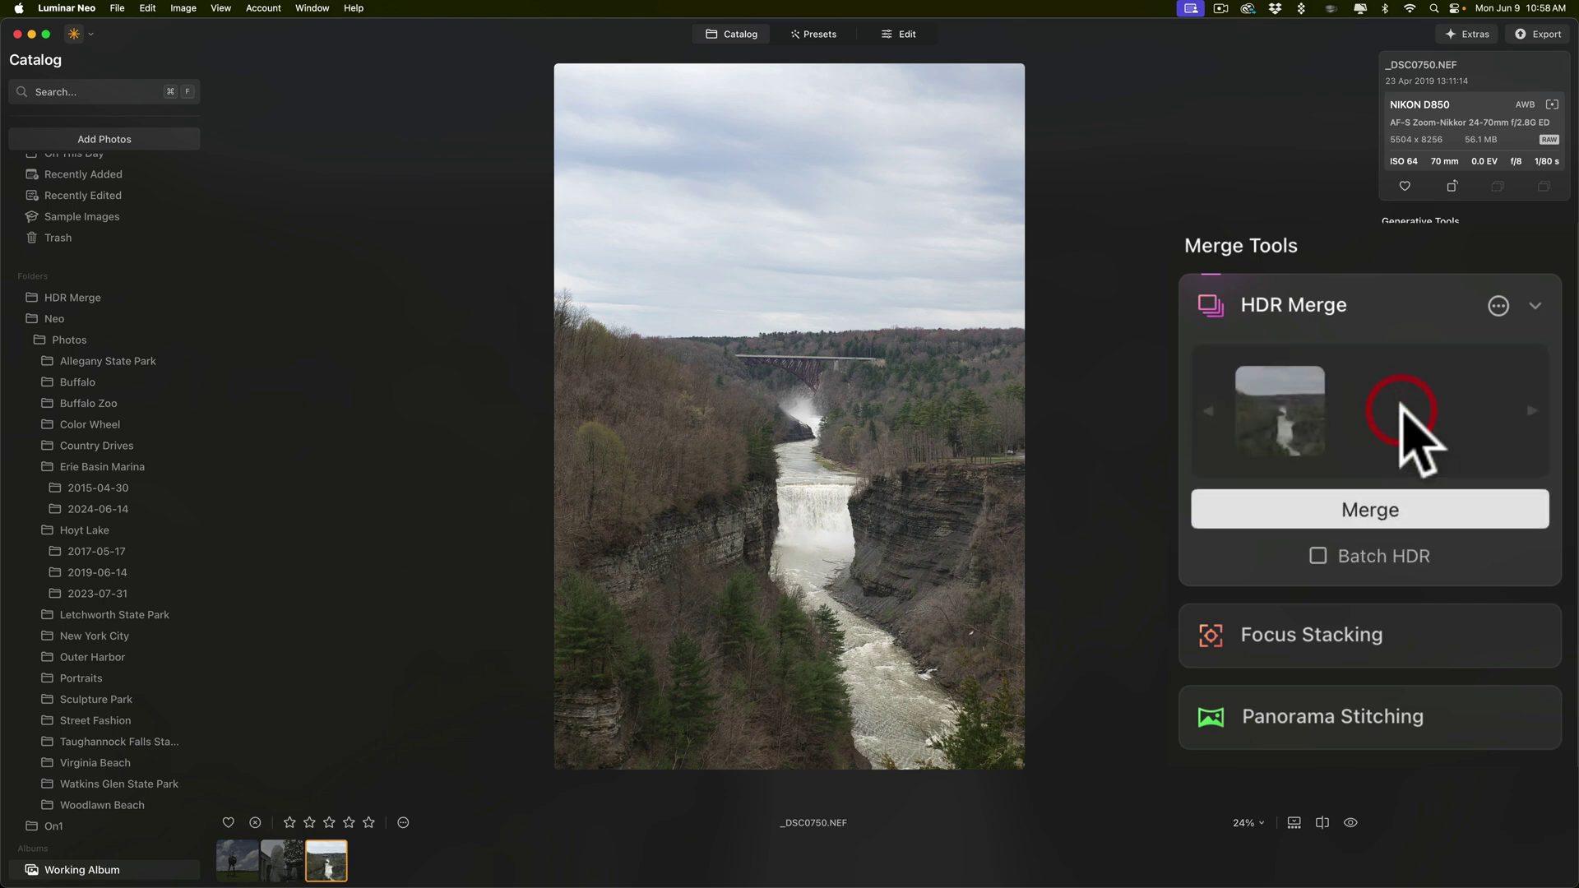
left_click(1367, 506)
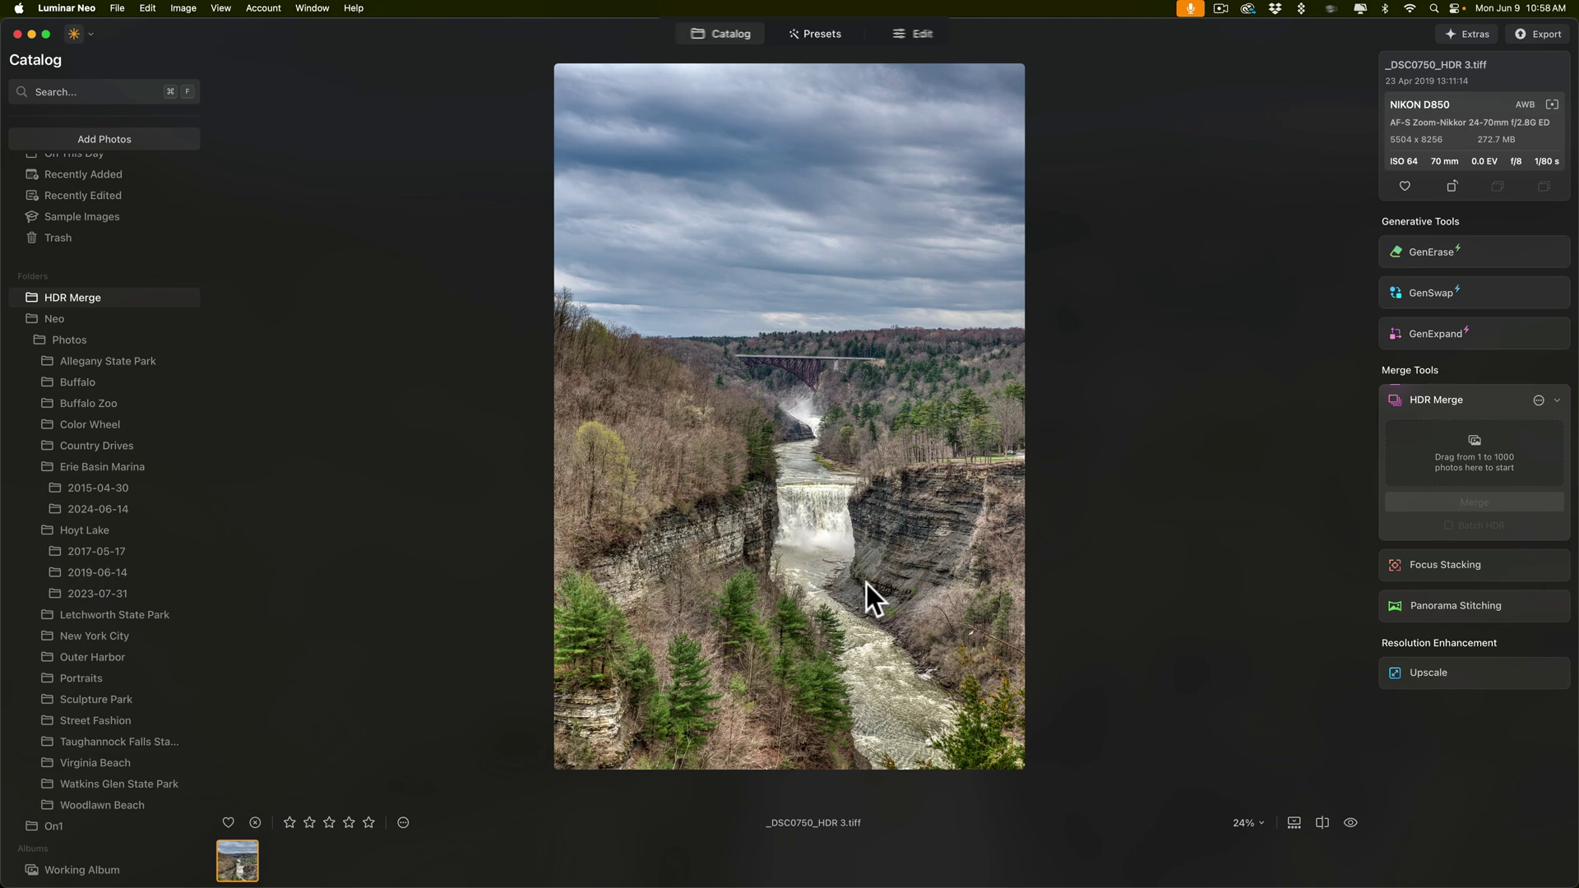
Set the merged waterfall's Develop Exposure to -0.16 and Saturation to 7, then return to Catalog
left_click(1021, 32)
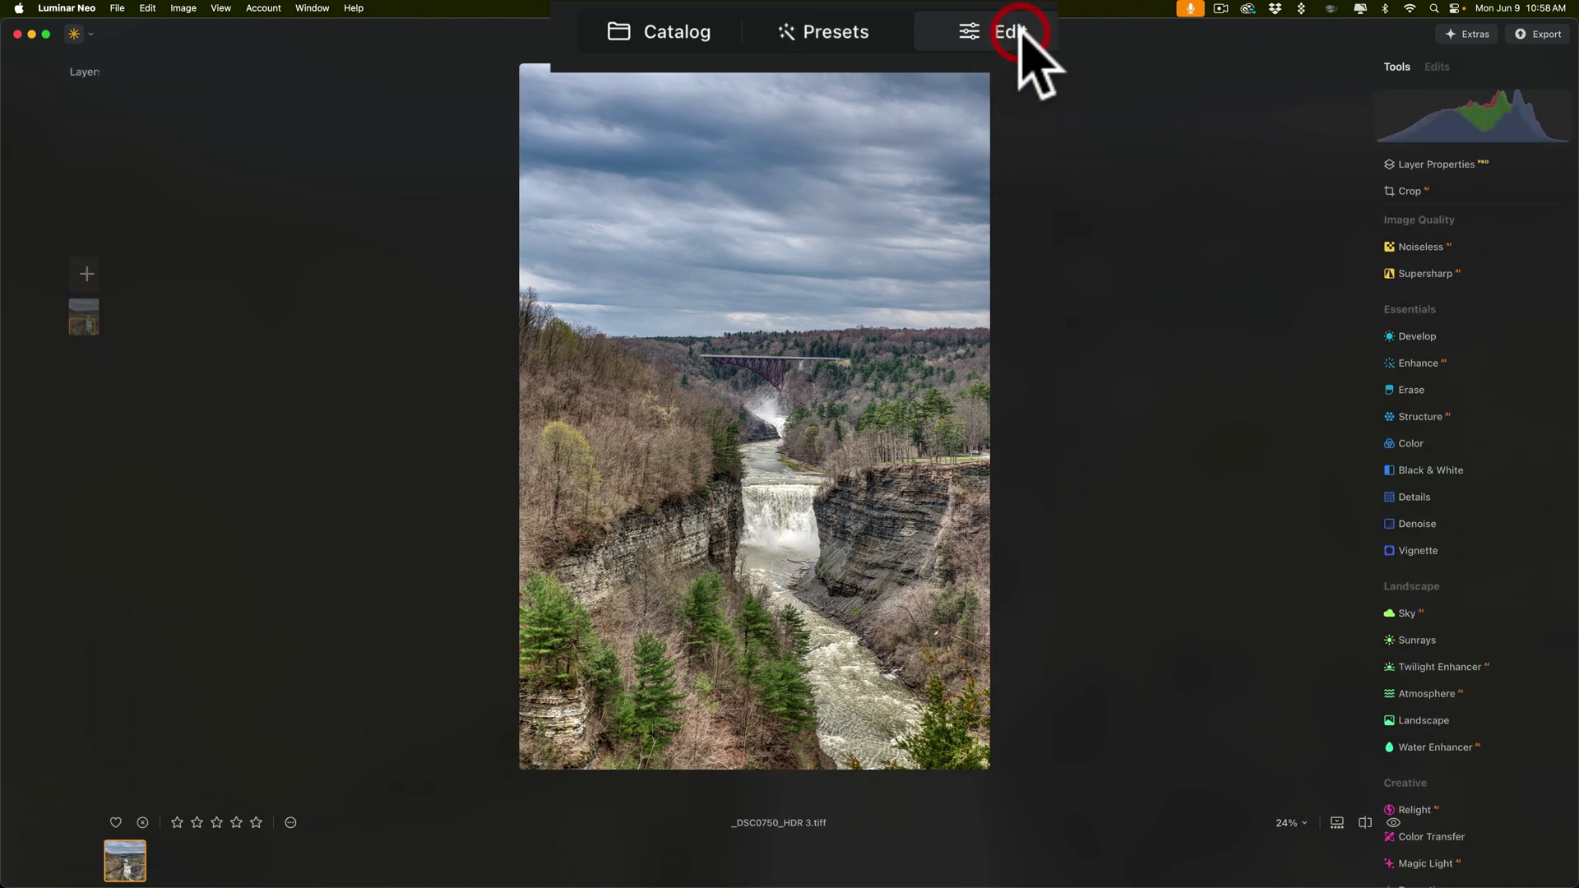
left_click(1409, 332)
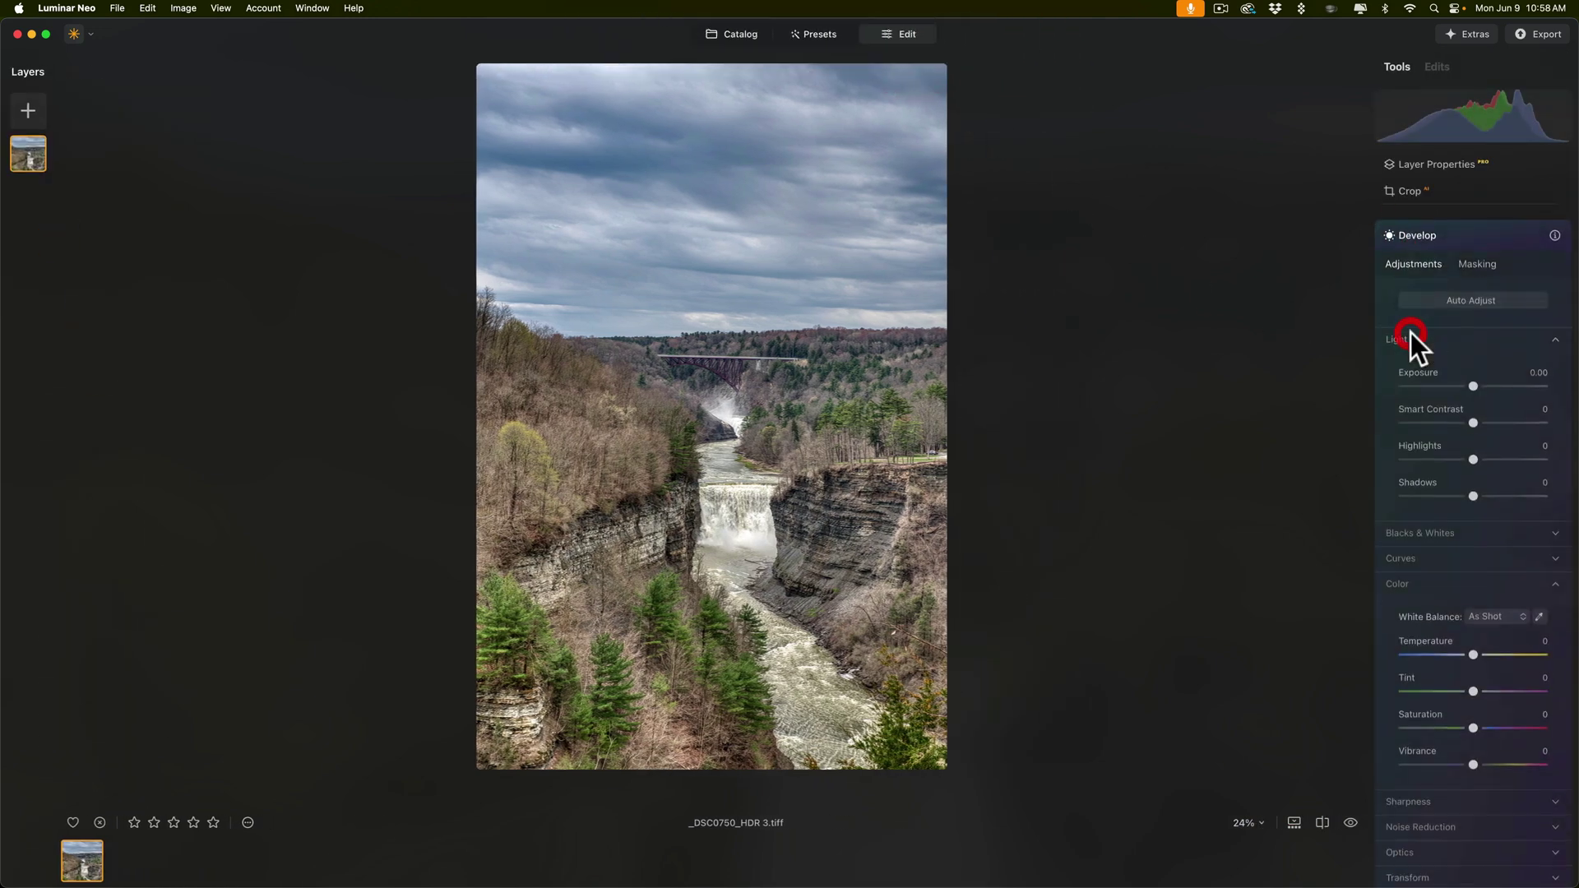
left_click_drag(1415, 268, 1411, 269)
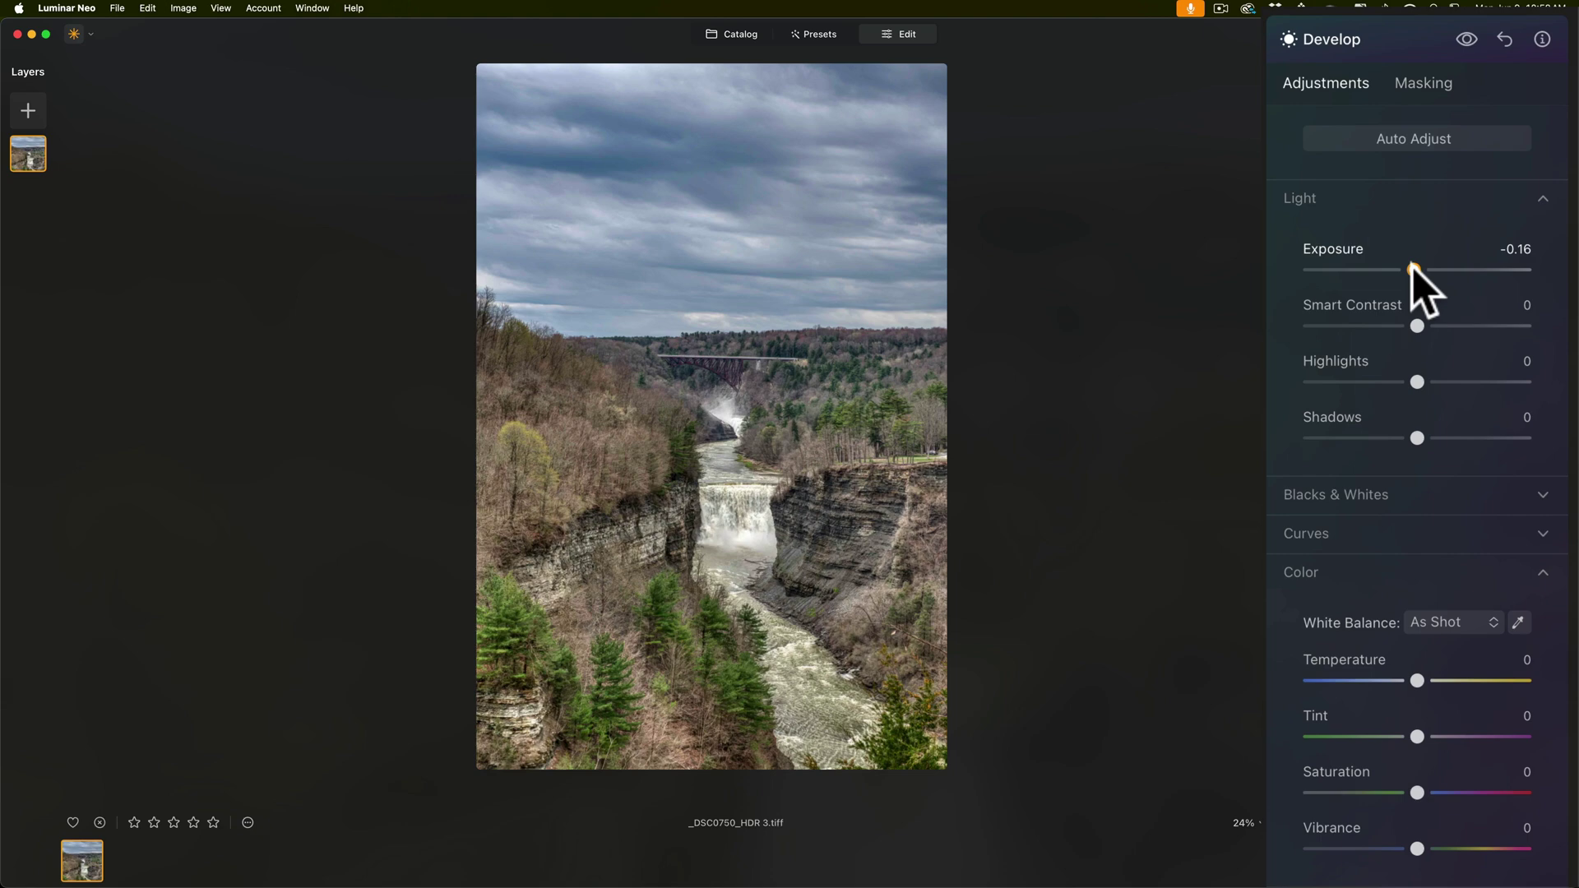
left_click_drag(1416, 792, 1425, 791)
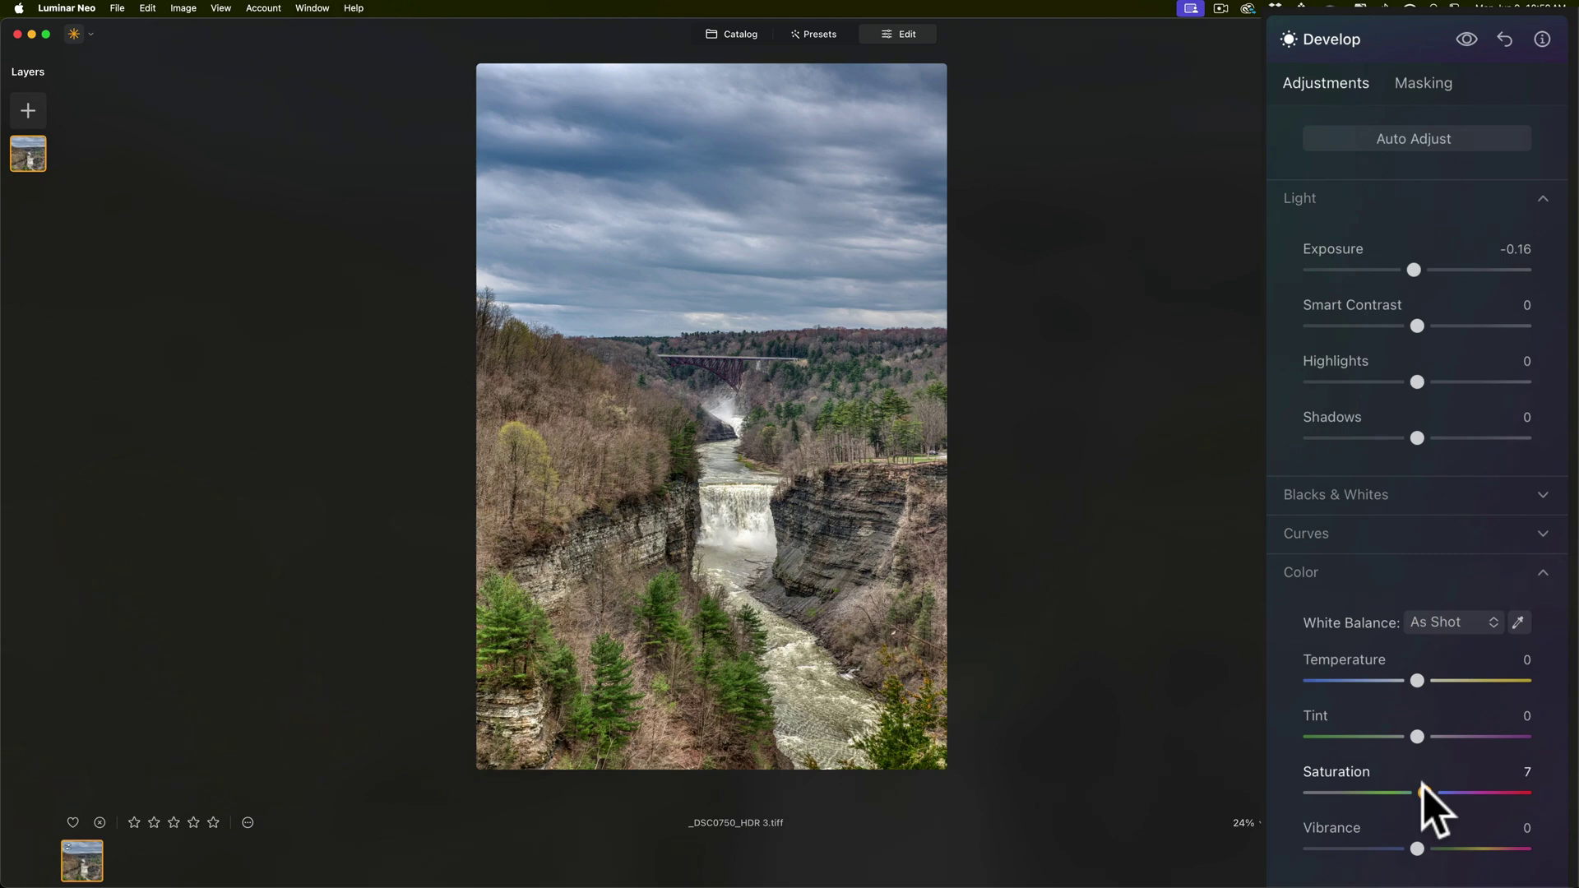
left_click_drag(1424, 792, 1421, 792)
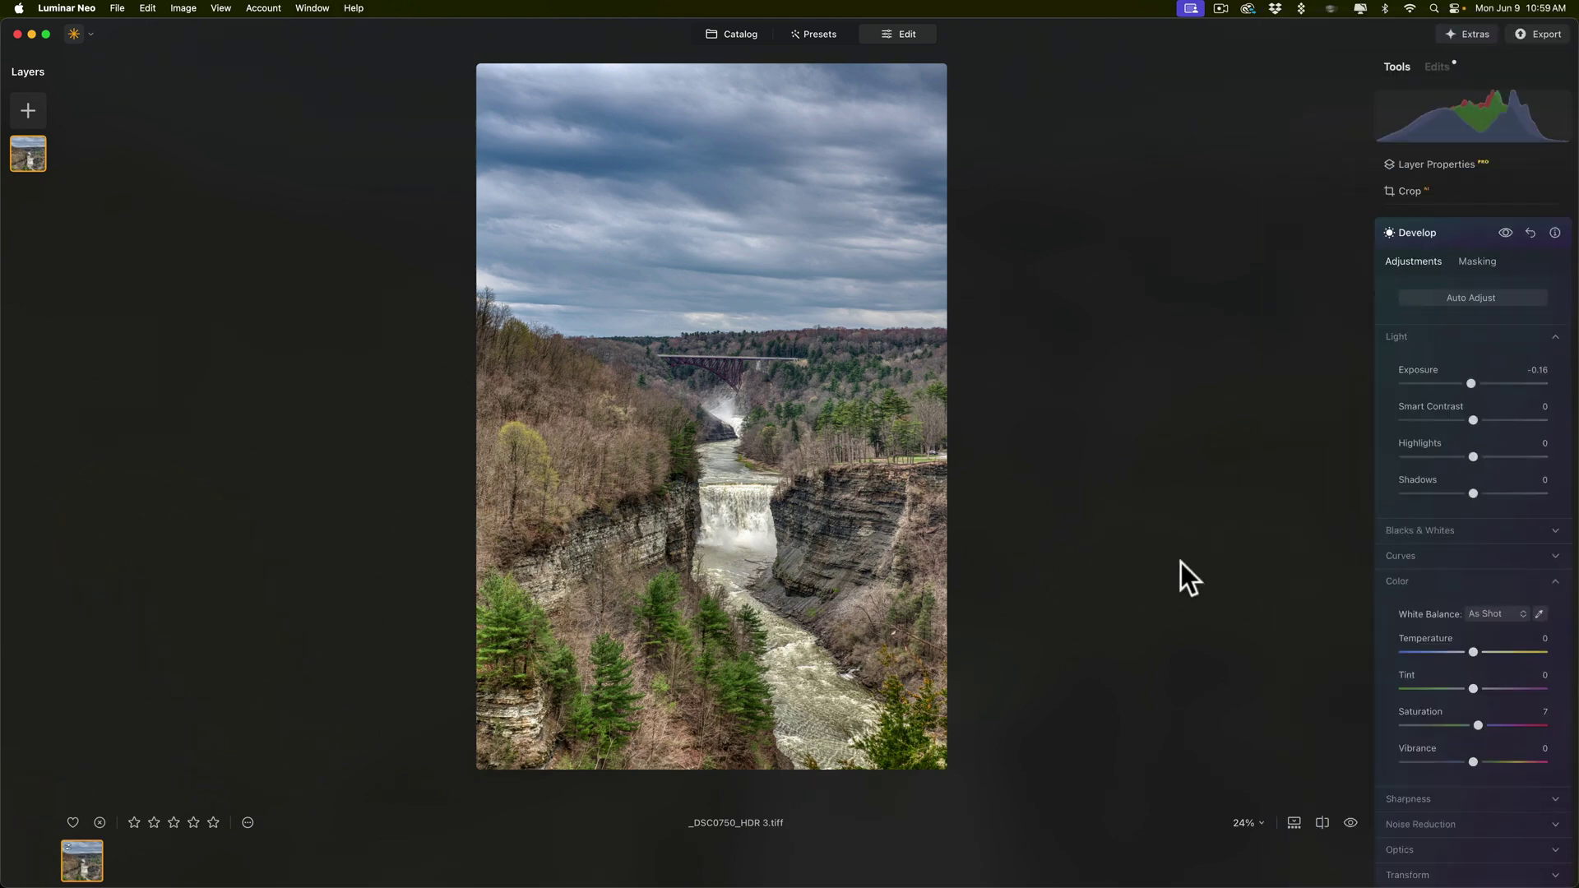
left_click(723, 36)
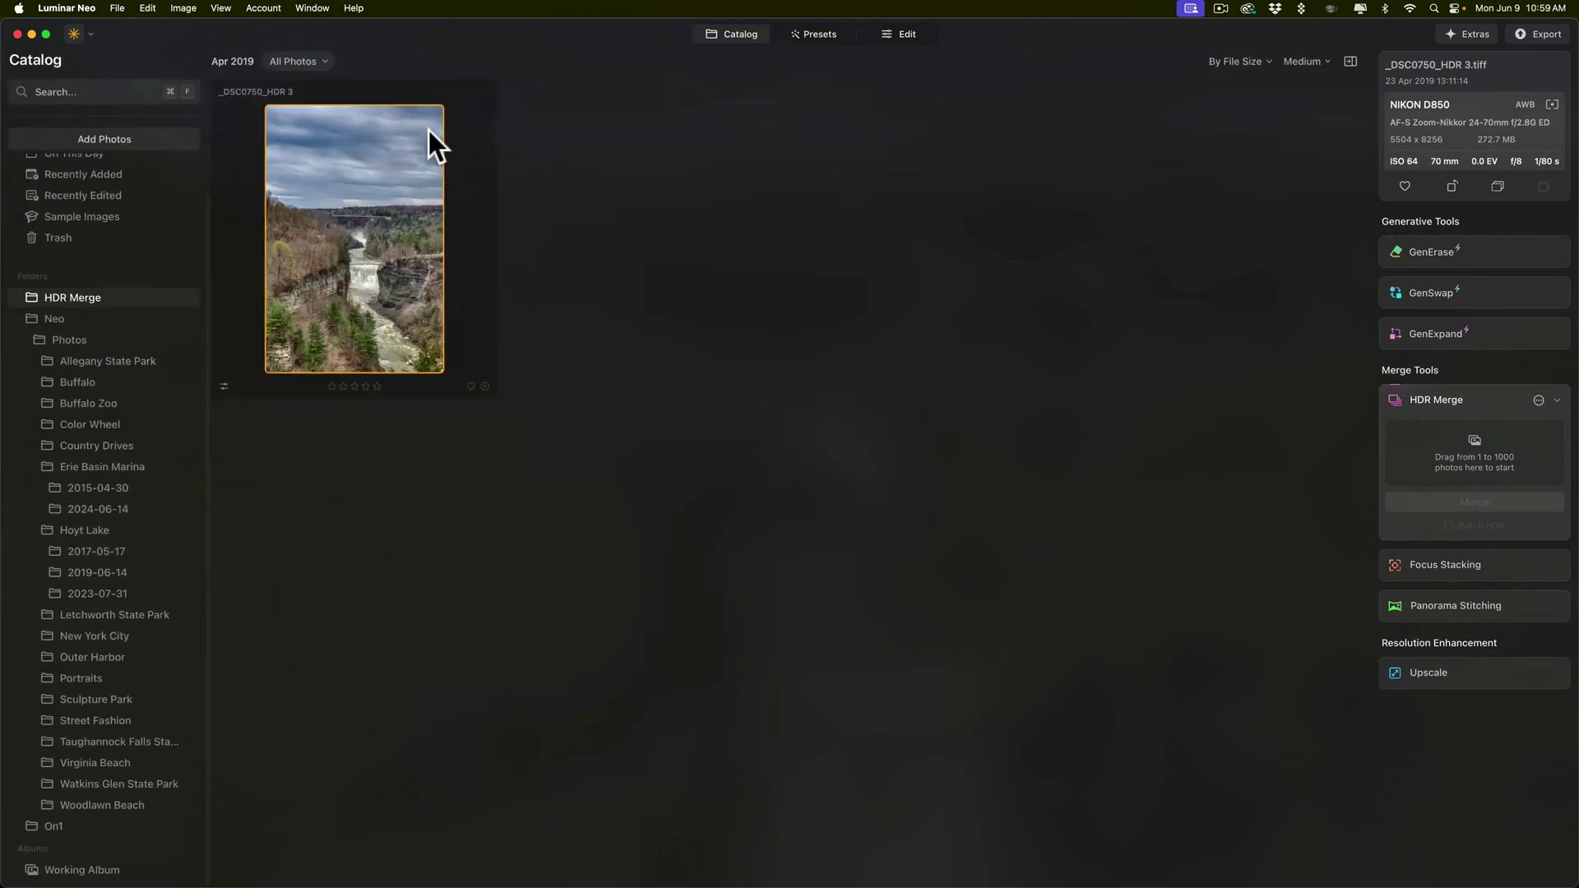
Open the head sculpture photo _DSC4512 full size from the Working Album
left_click(69, 869)
left_click(645, 289)
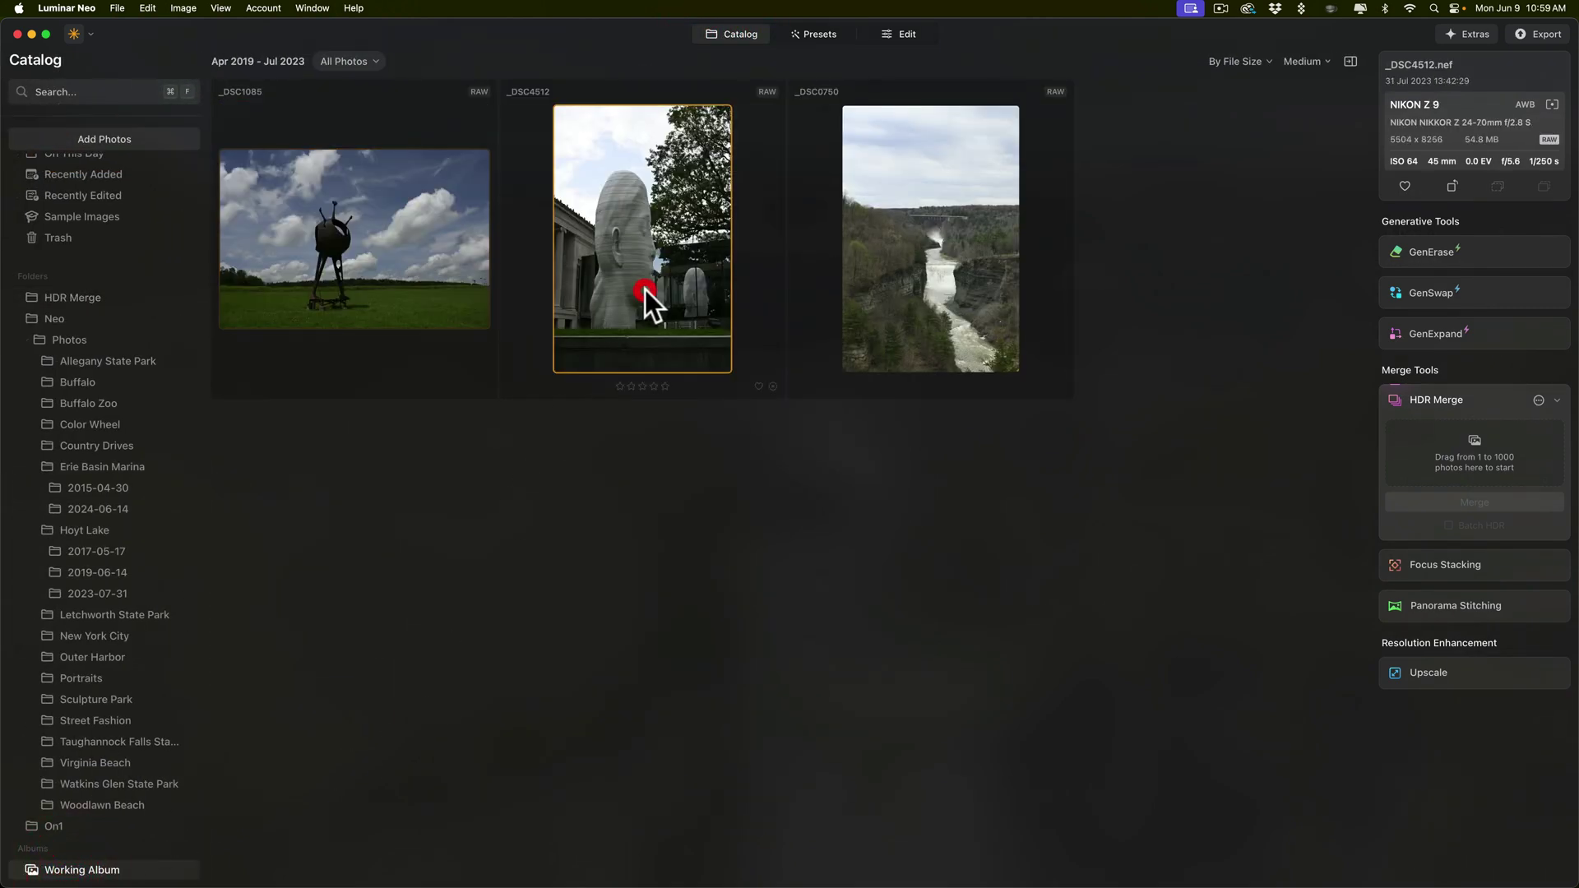
double_click(644, 289)
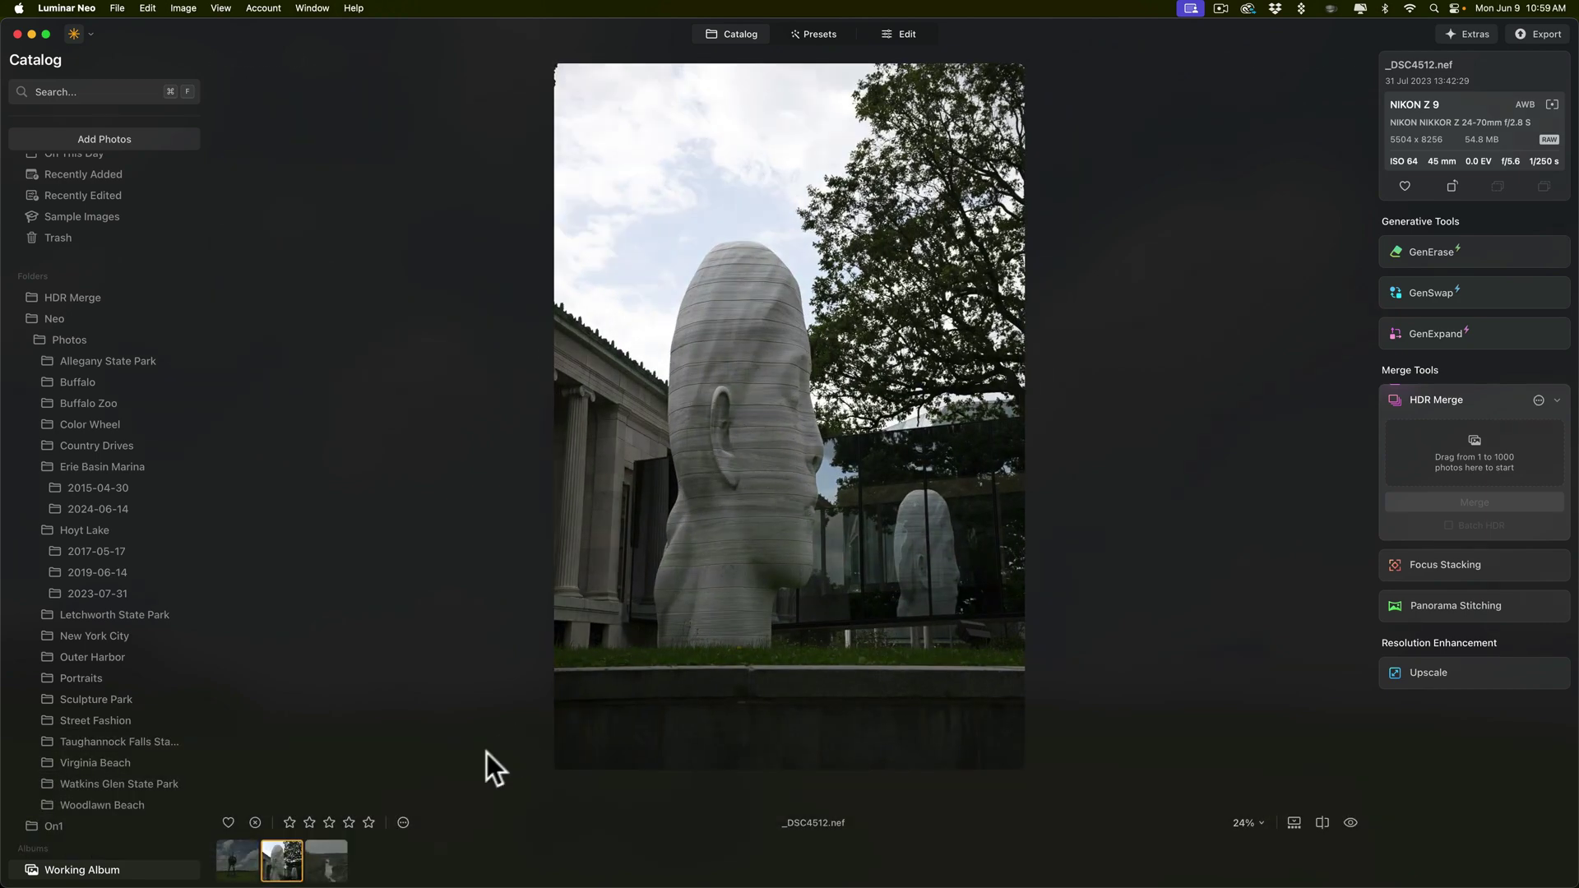
HDR-merge the head sculpture photo alone into _DSC4512_HDR 2.tiff
left_click_drag(282, 860, 836, 662)
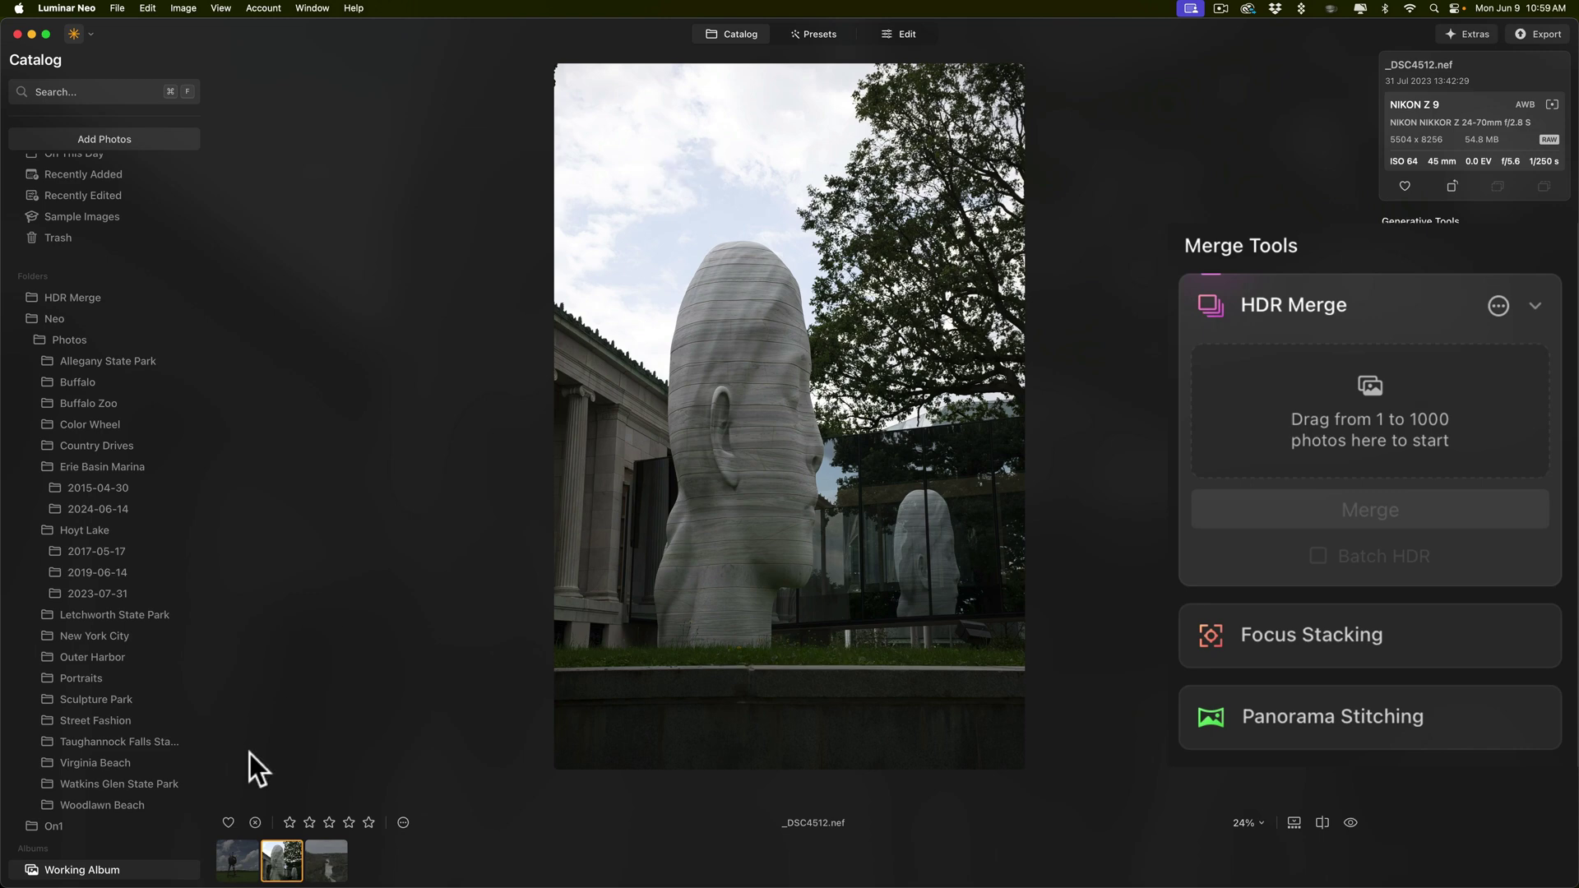
left_click_drag(282, 861, 1251, 406)
left_click(1370, 510)
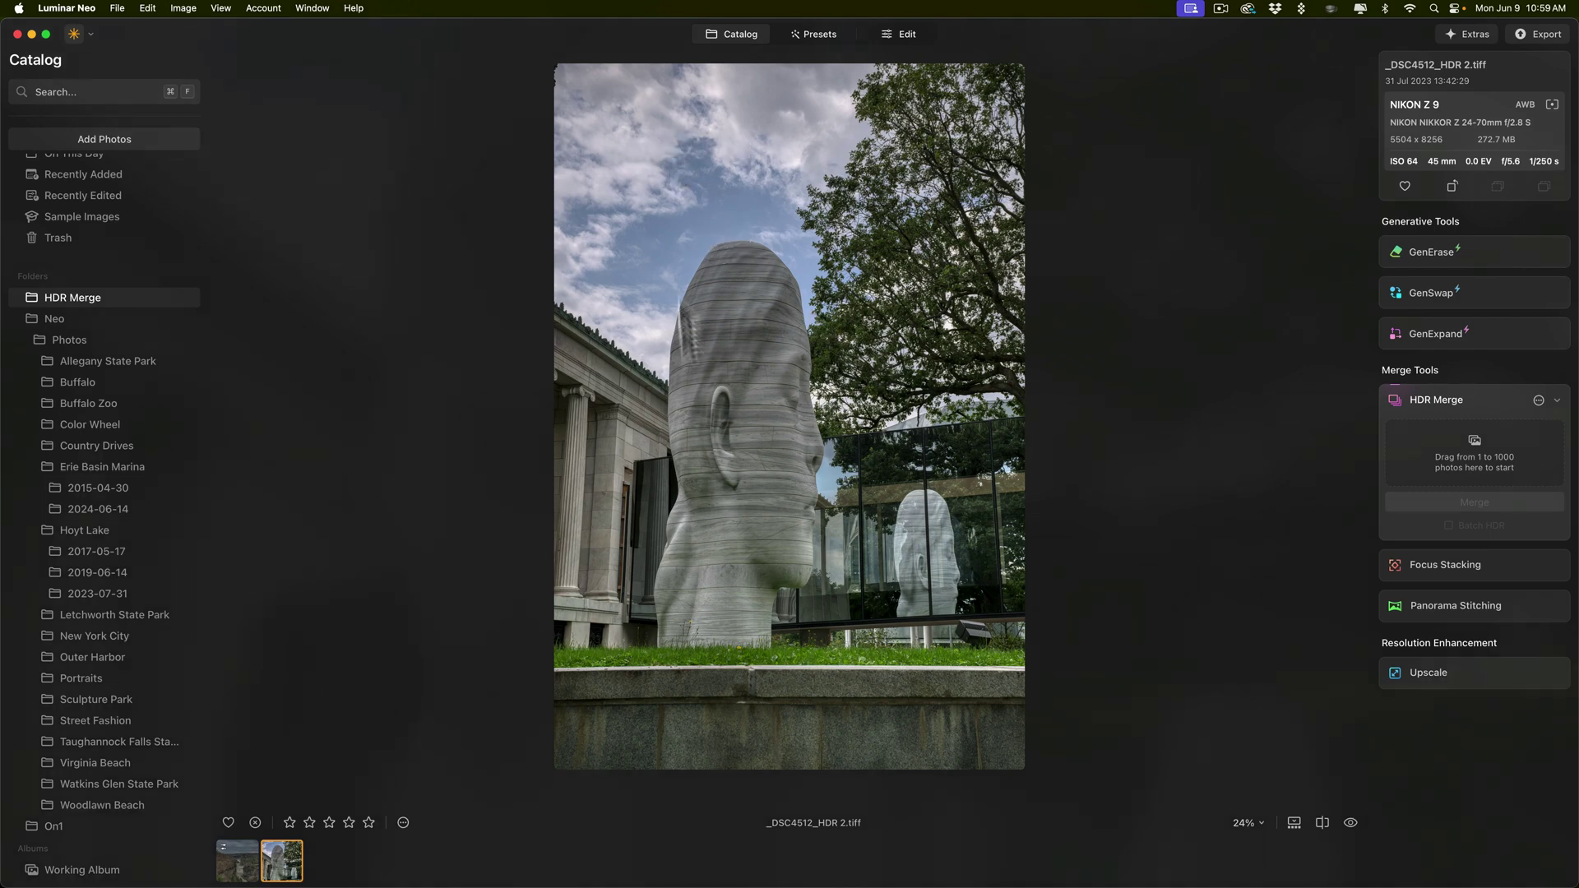
Apply a Vignette with Amount -43 to the head sculpture HDR image
left_click(908, 34)
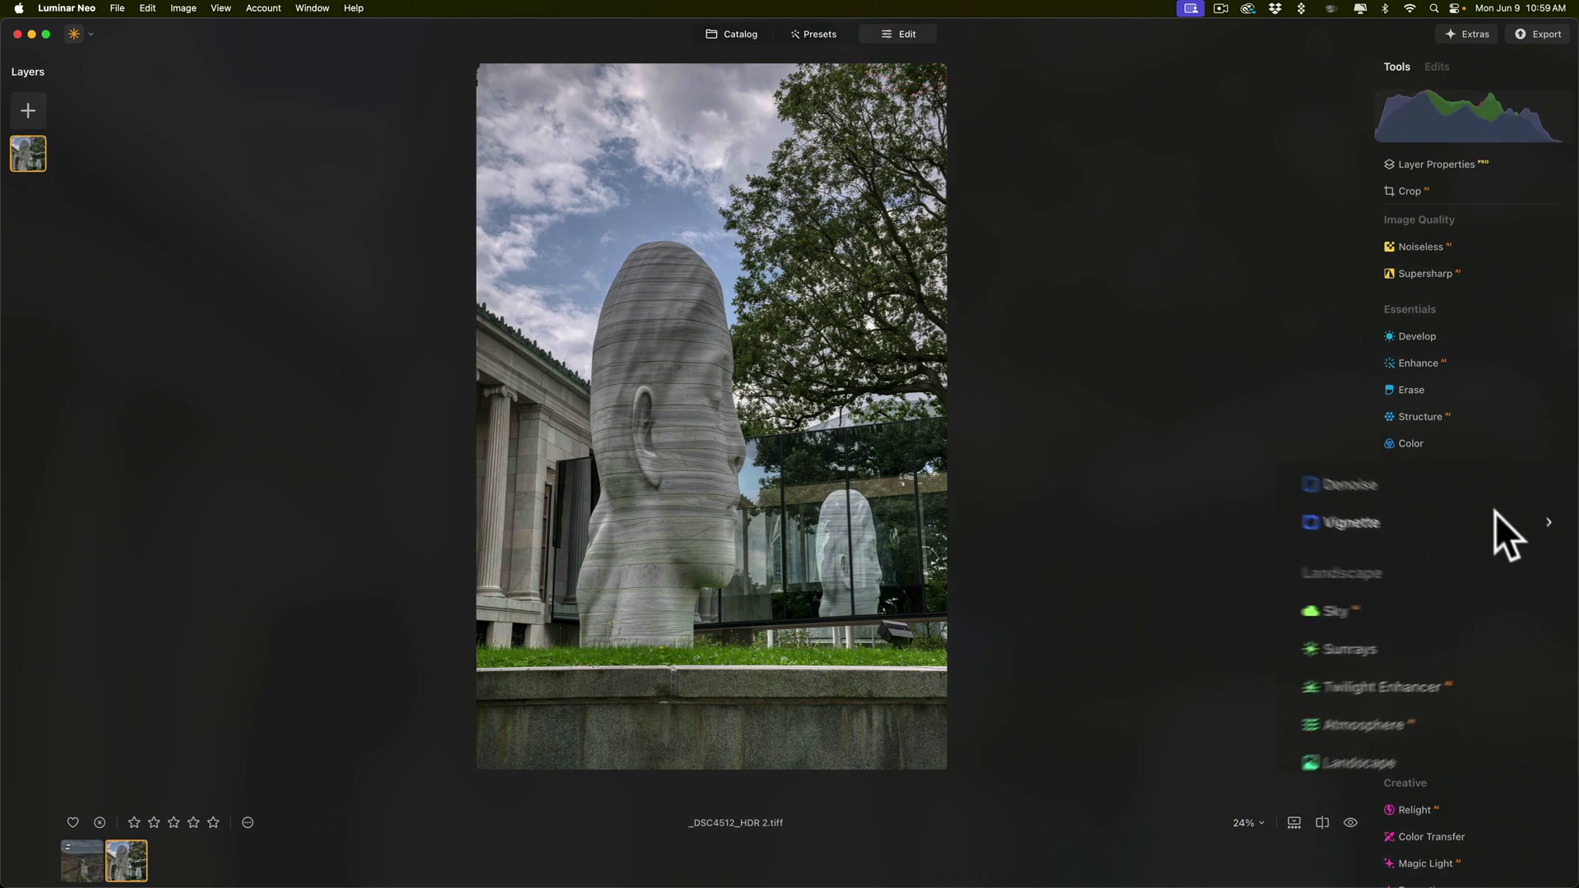
left_click(1417, 553)
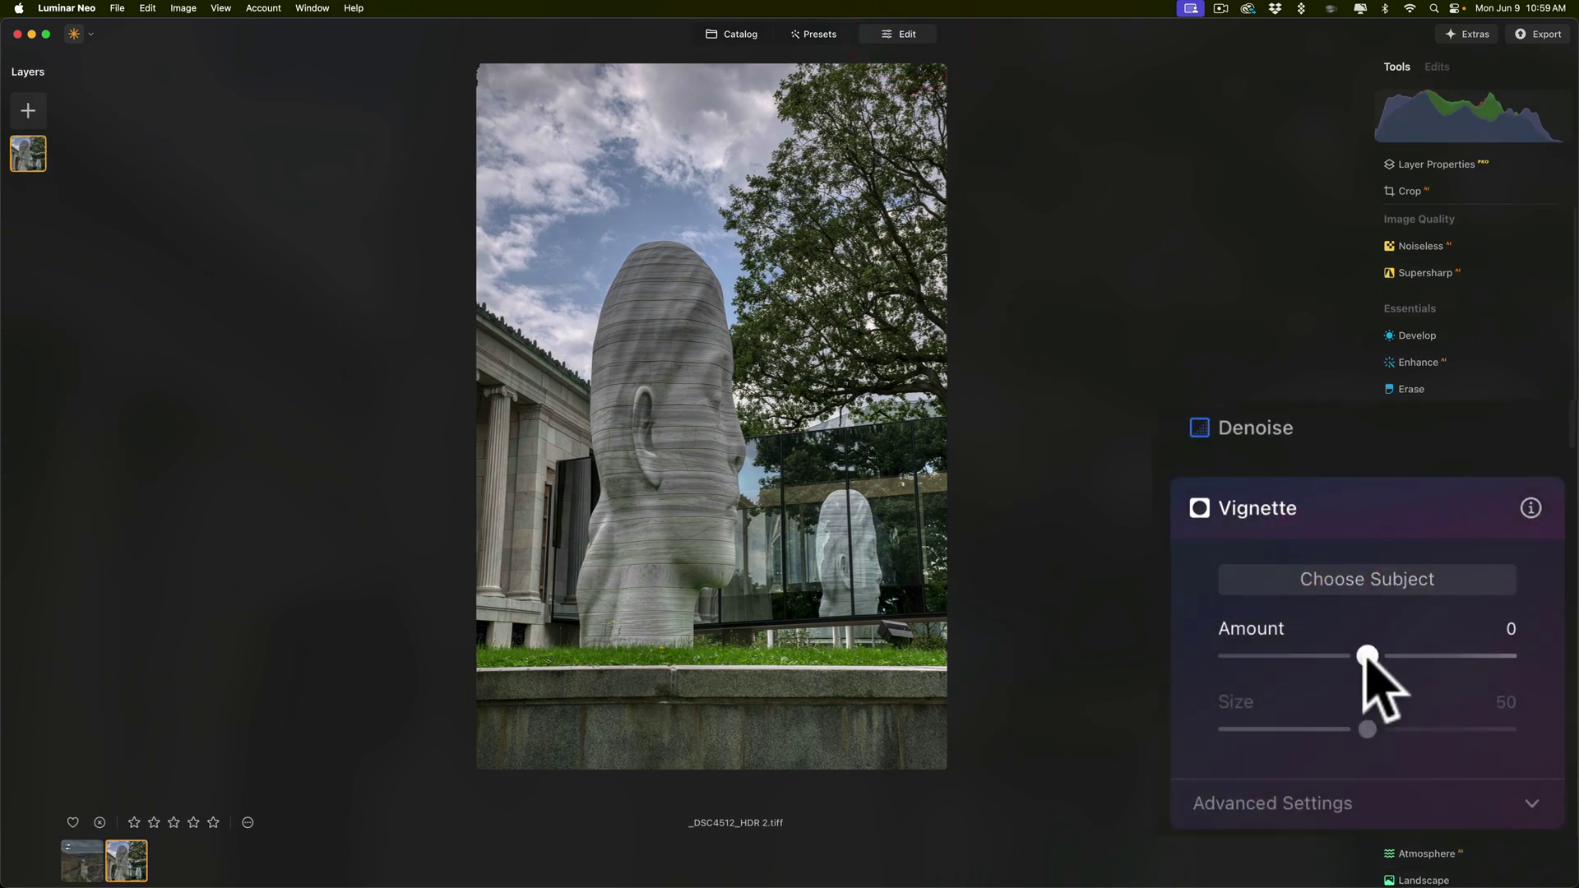
left_click_drag(1365, 656, 1303, 658)
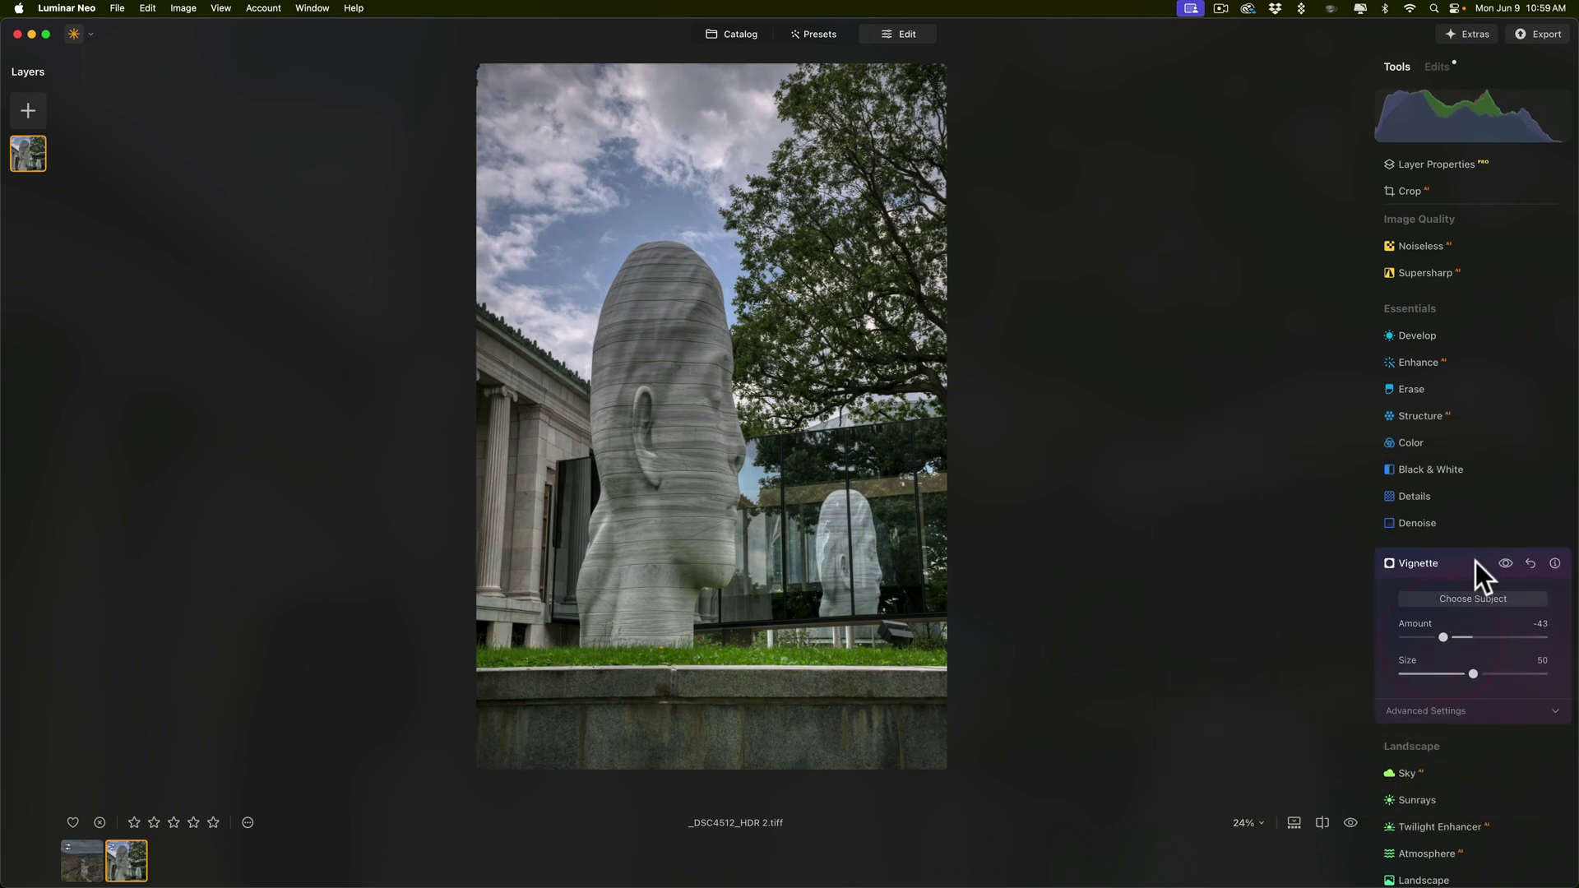
left_click(1473, 558)
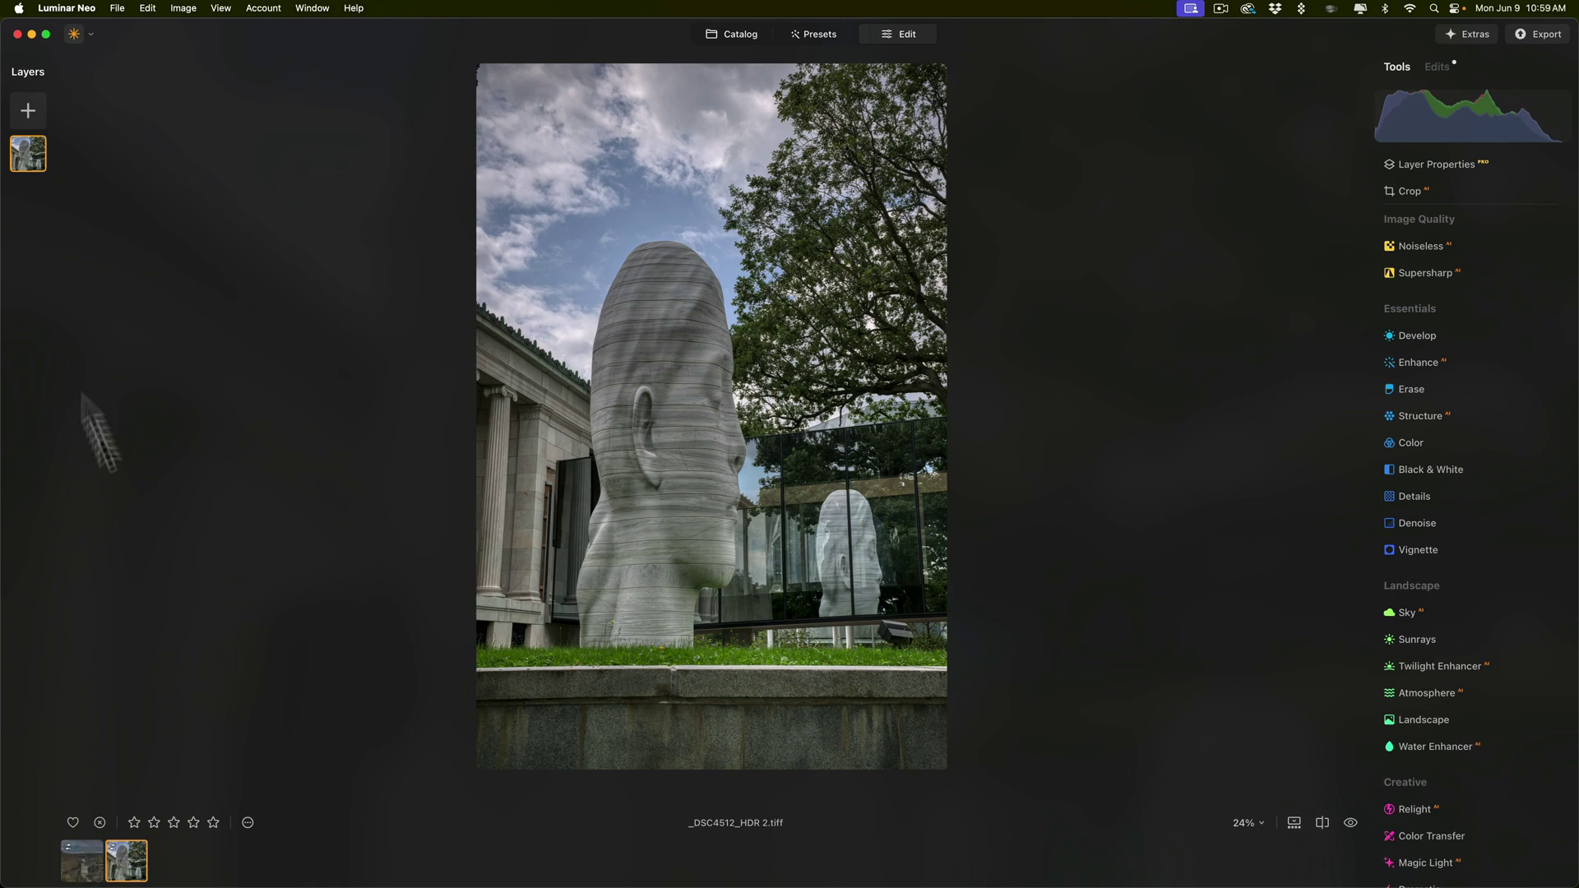
Drag _DSC0750_HDR 3 and _DSC4512_HDR 2 from the HDR Merge folder into Working Album
left_click(724, 34)
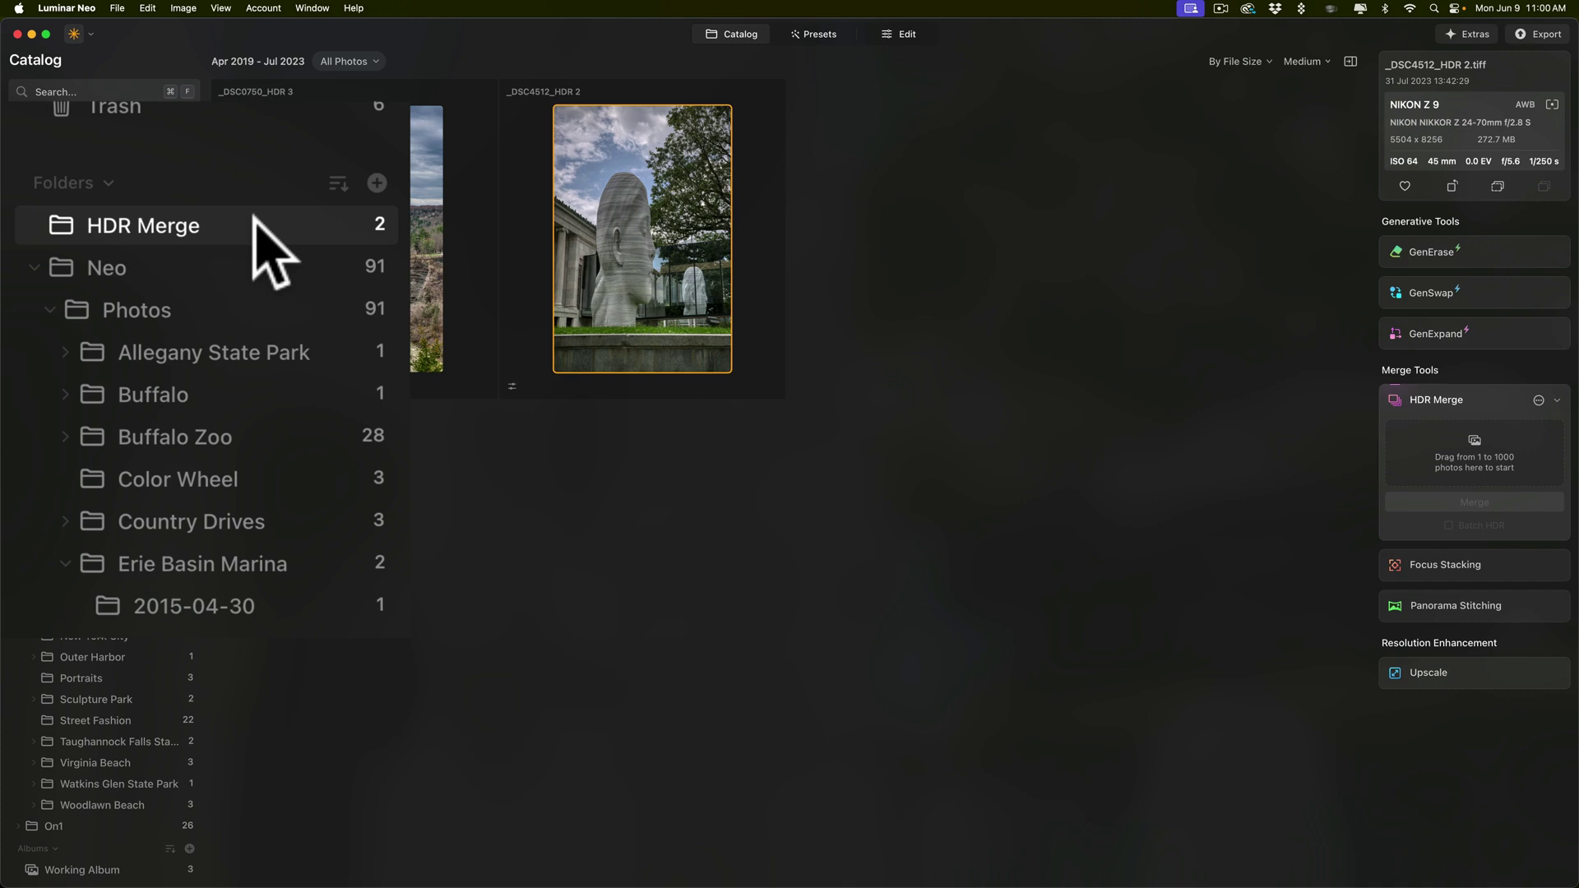
left_click(400, 278)
left_click(551, 273)
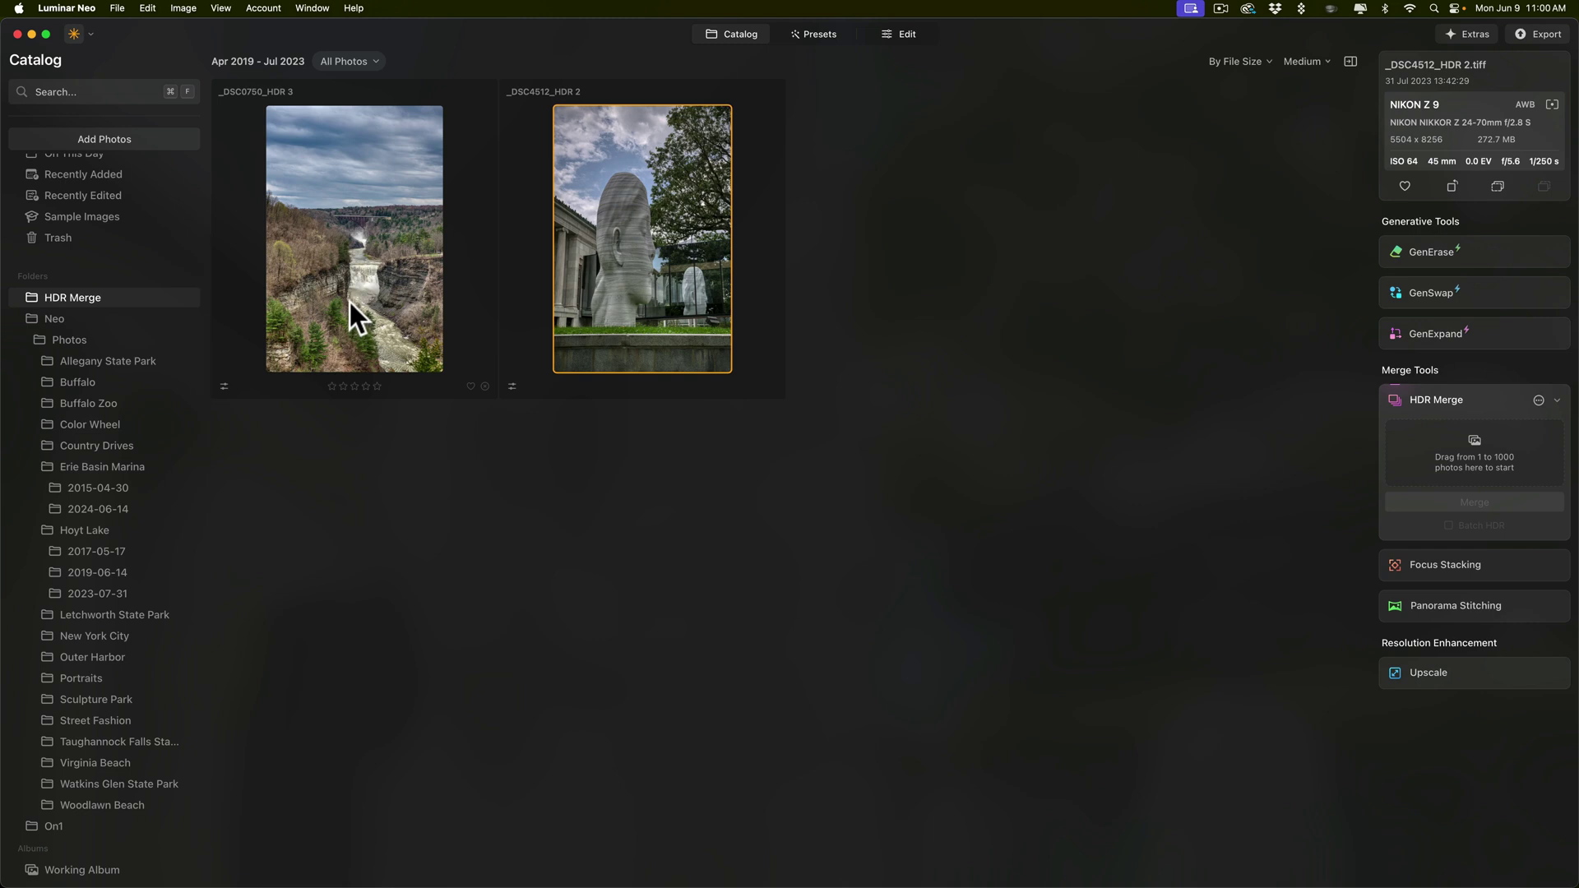
left_click_drag(348, 302, 82, 875)
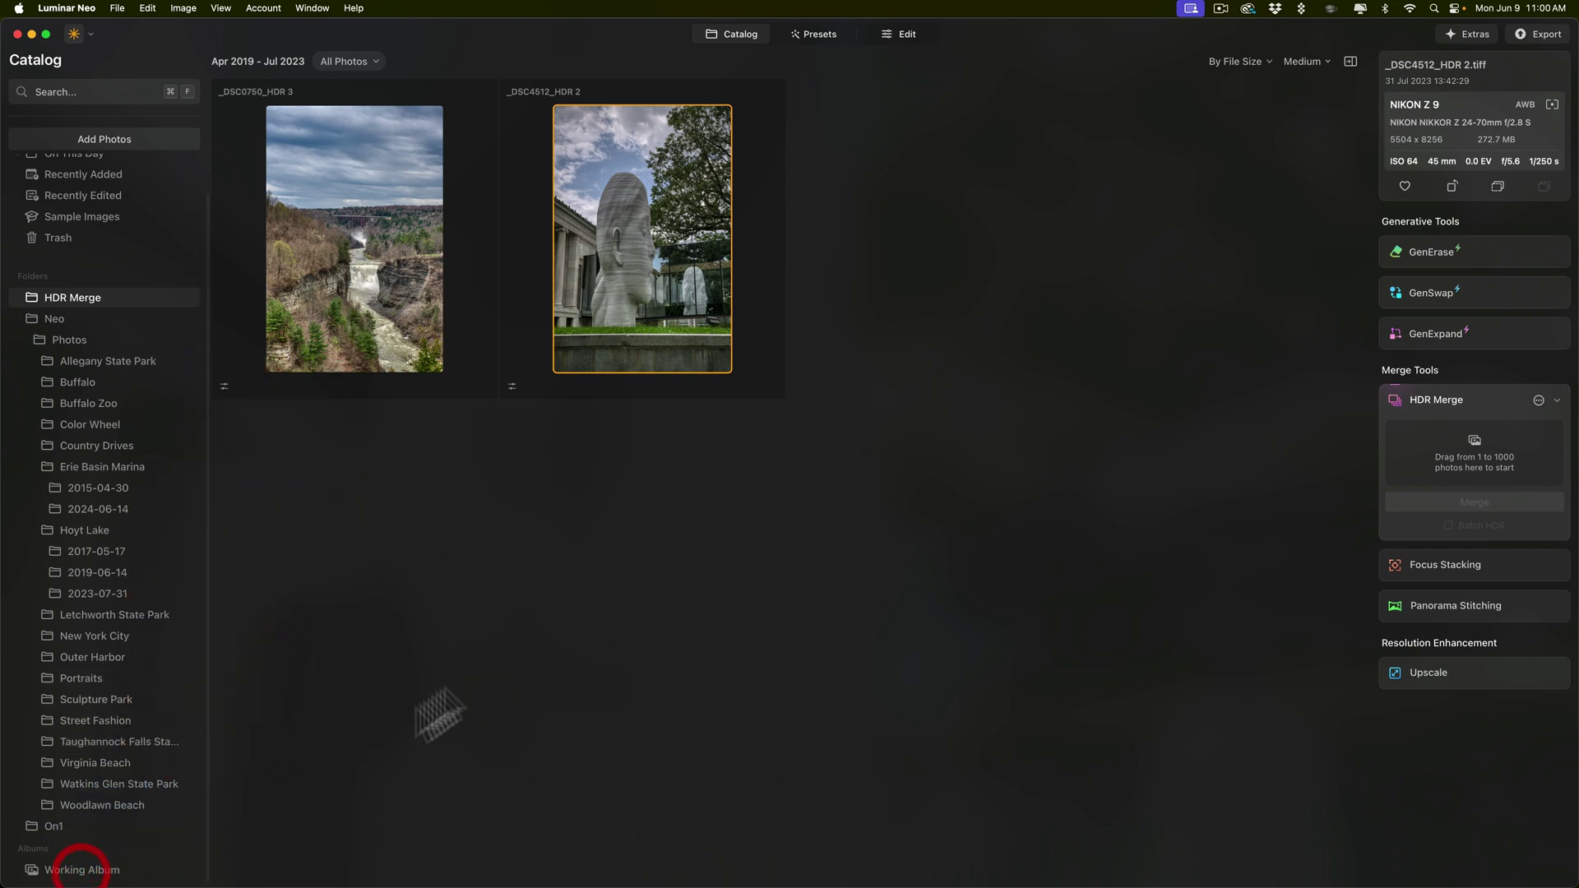
left_click_drag(681, 255, 106, 866)
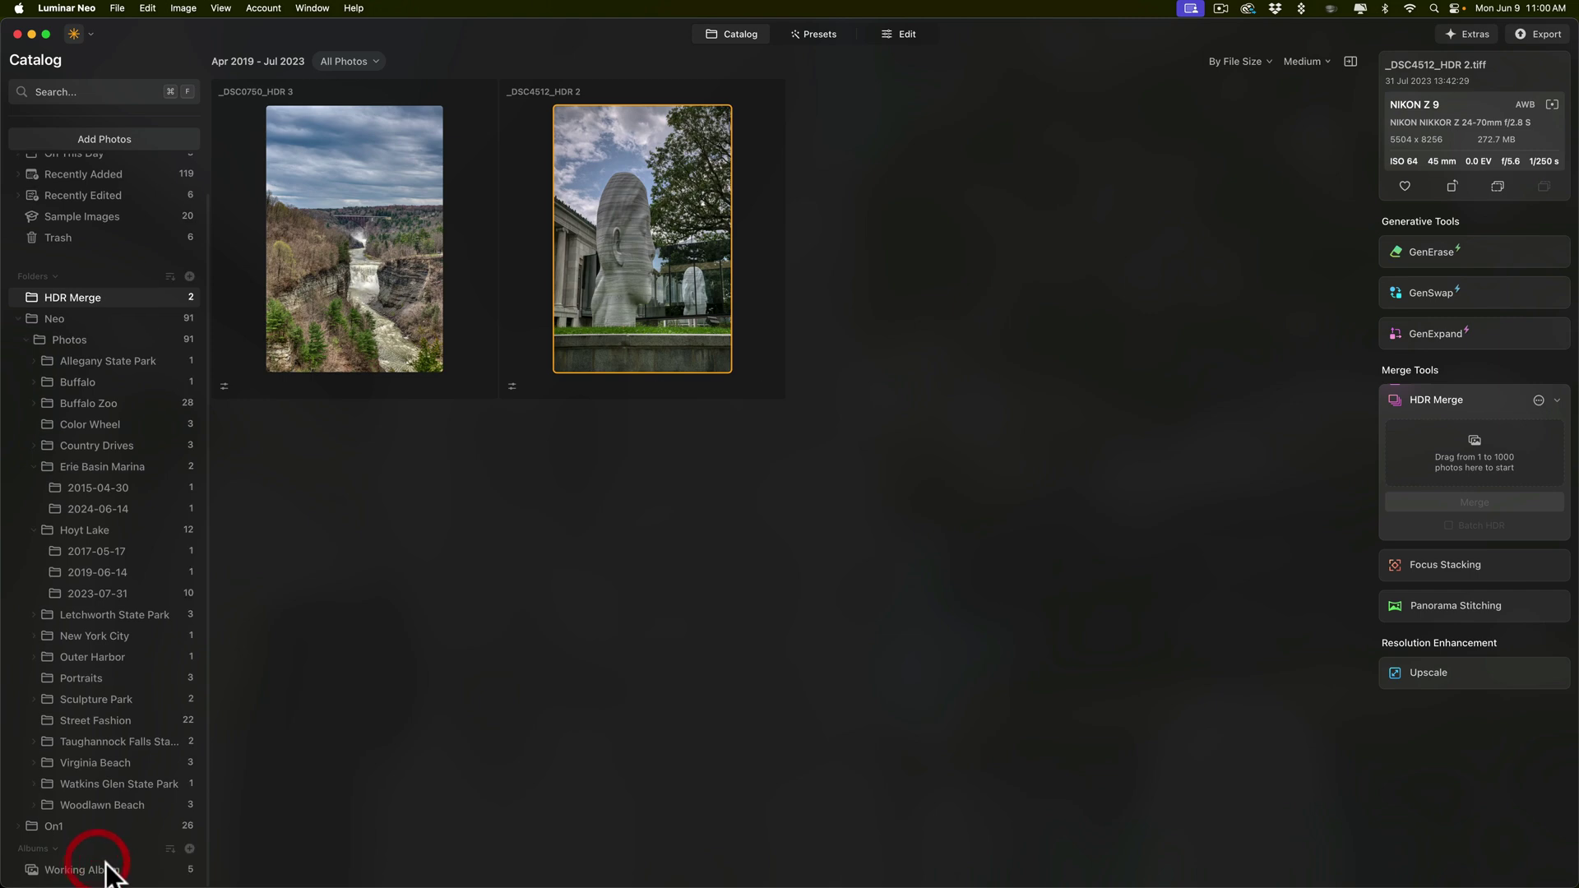
View the raw and HDR waterfall and head sculpture images in turn, ending on _DSC1085.NEF
left_click(105, 867)
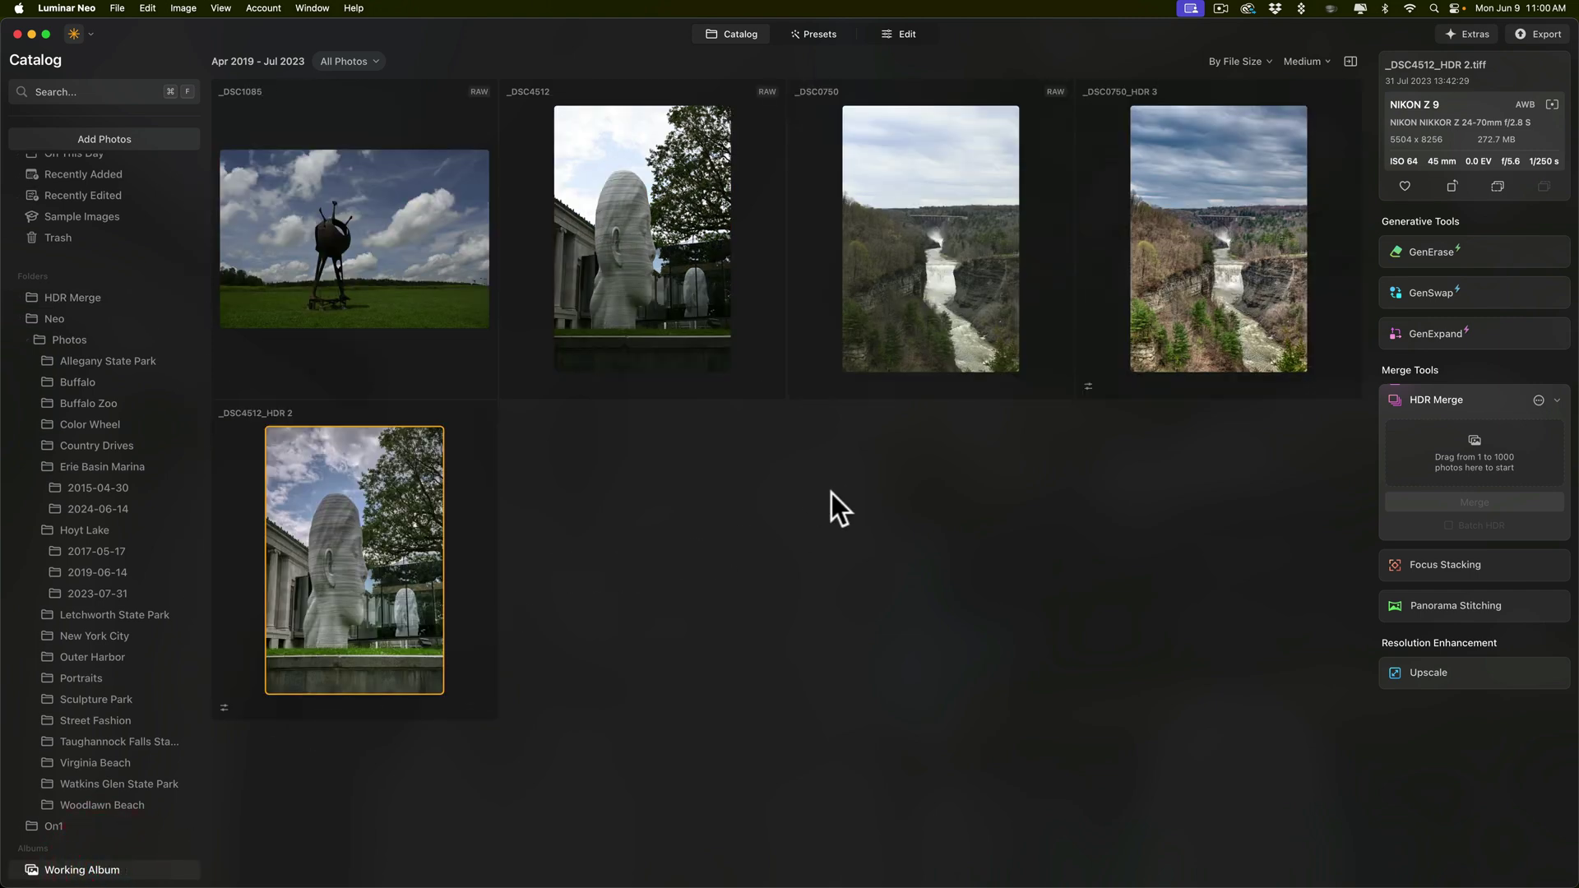
left_click(896, 295)
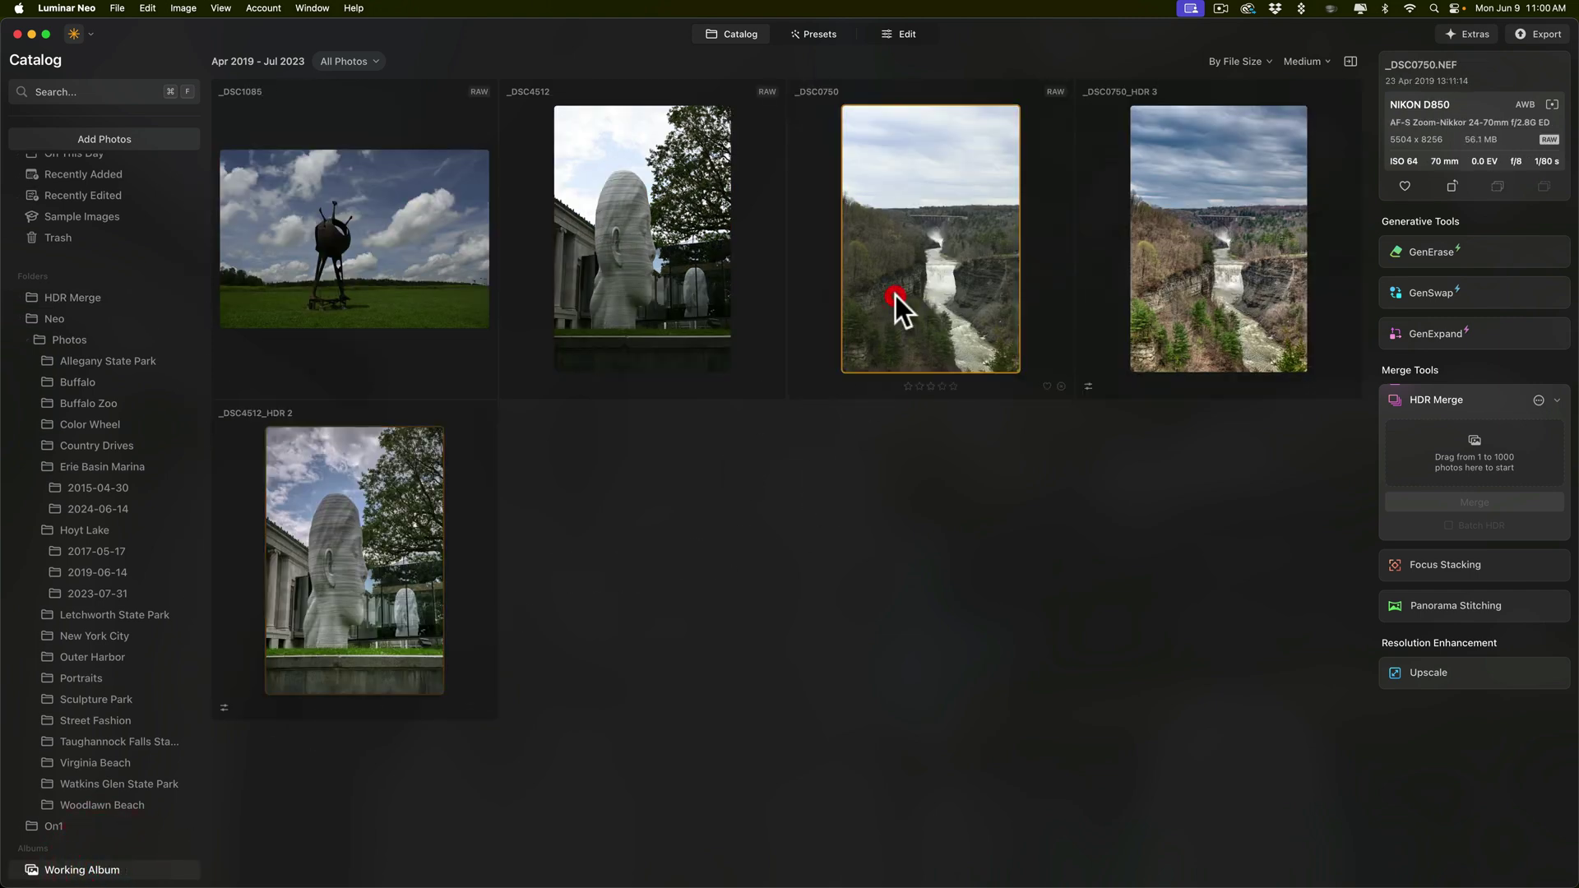
double_click(911, 286)
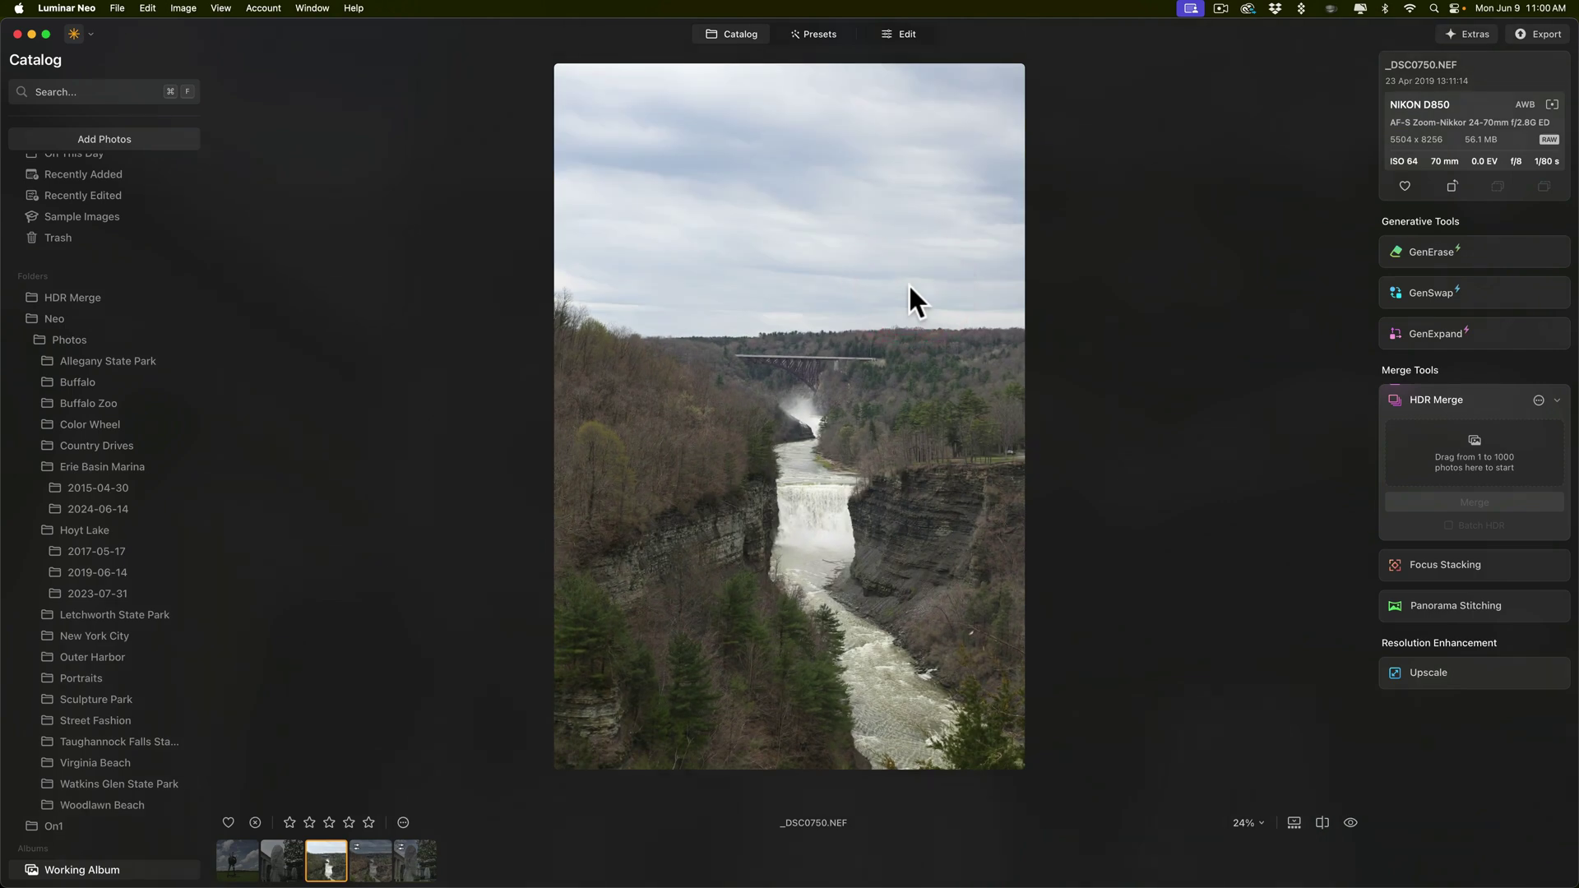
key("Right")
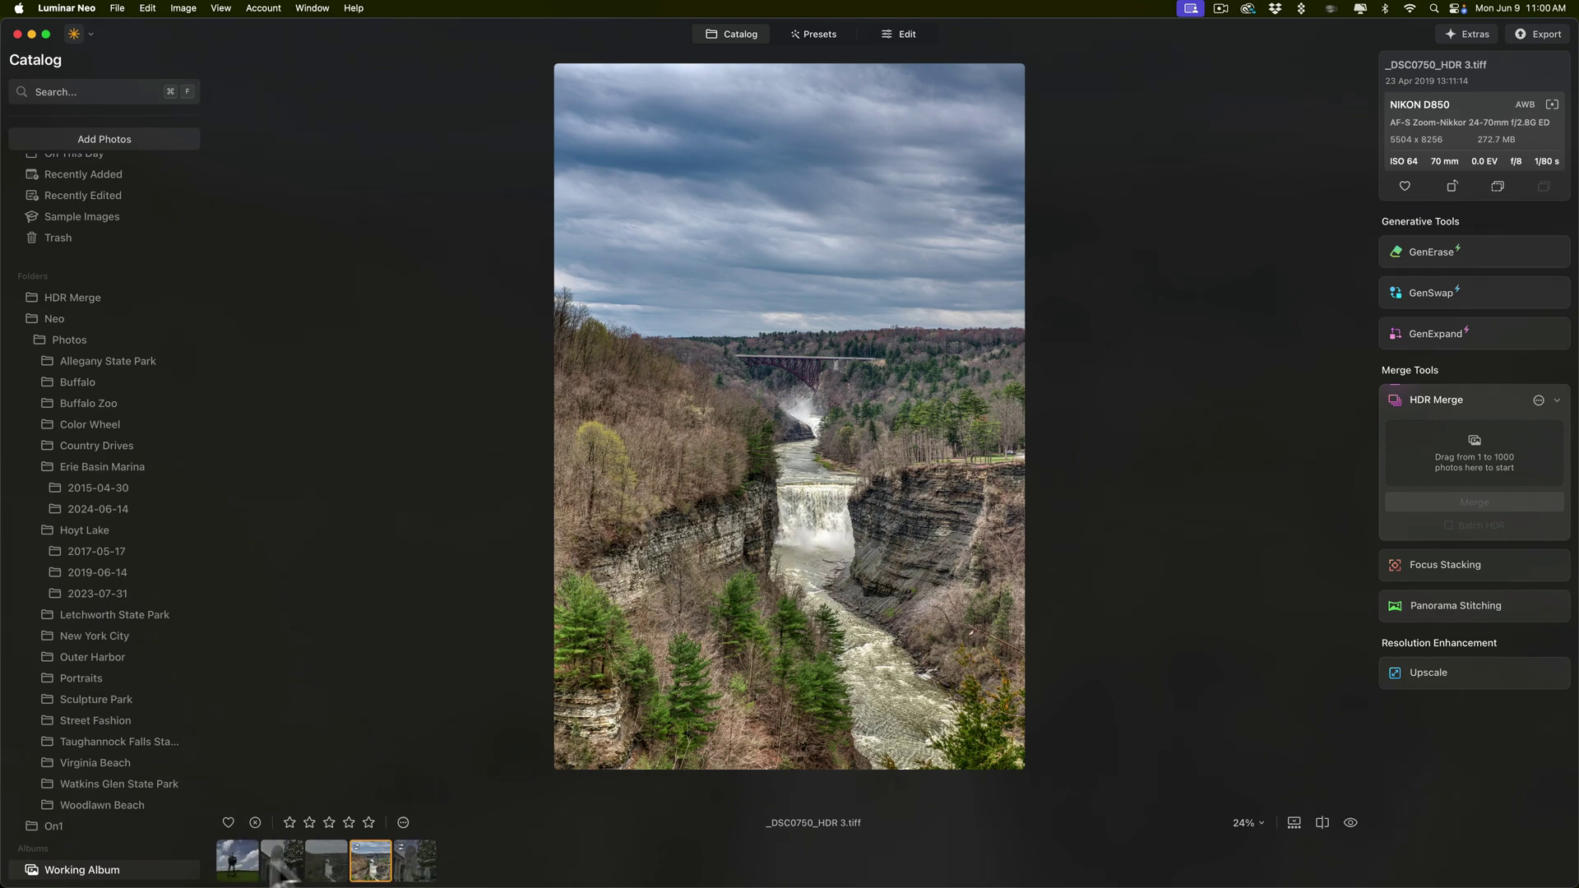
left_click(284, 862)
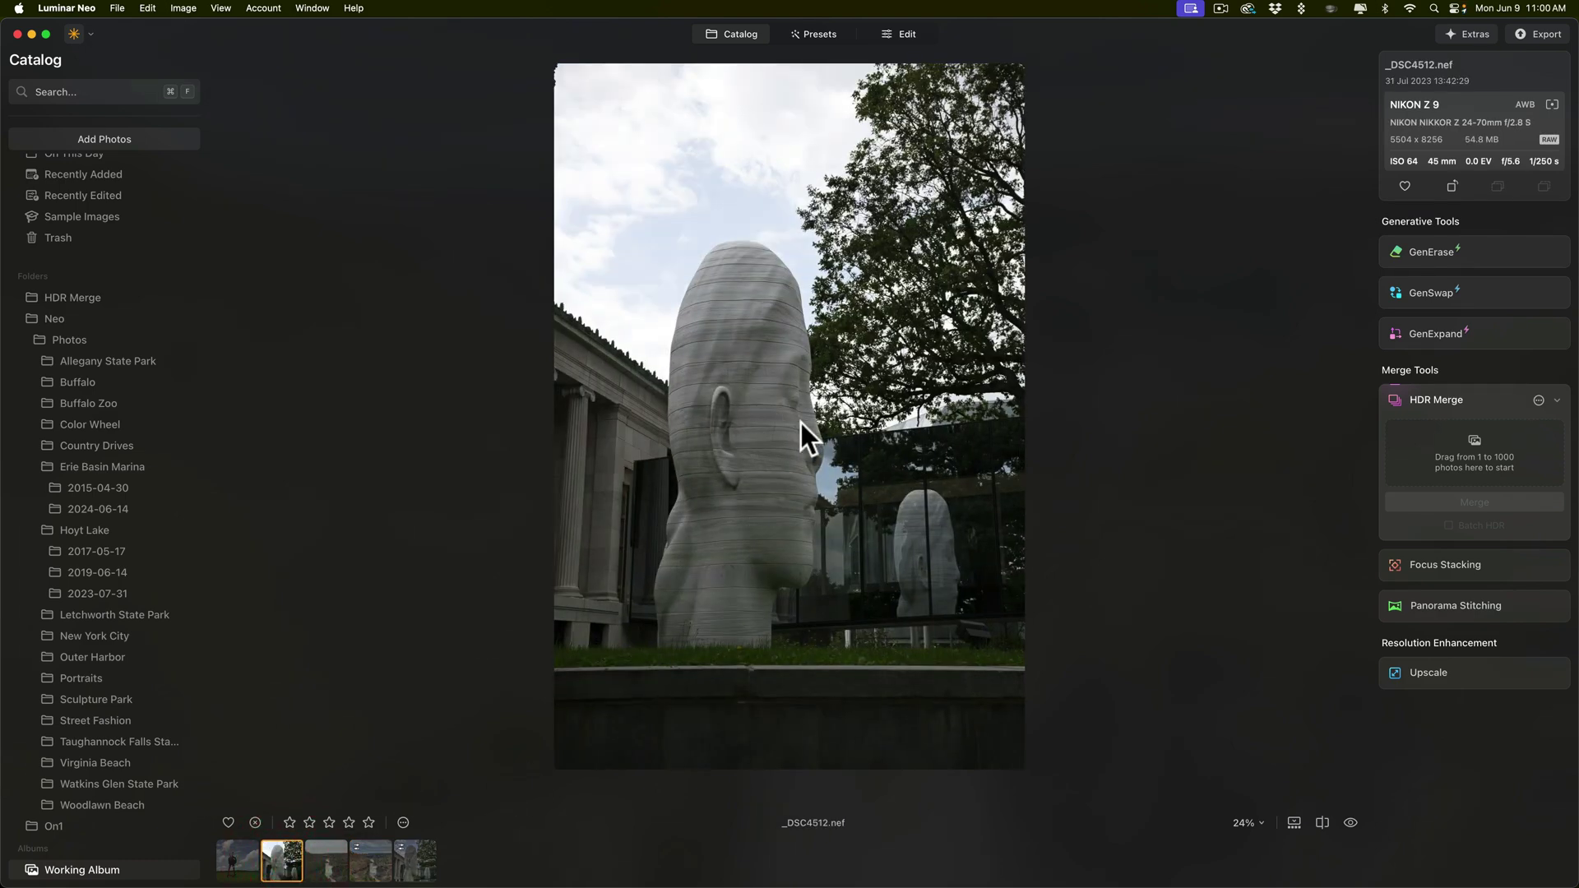
left_click(411, 863)
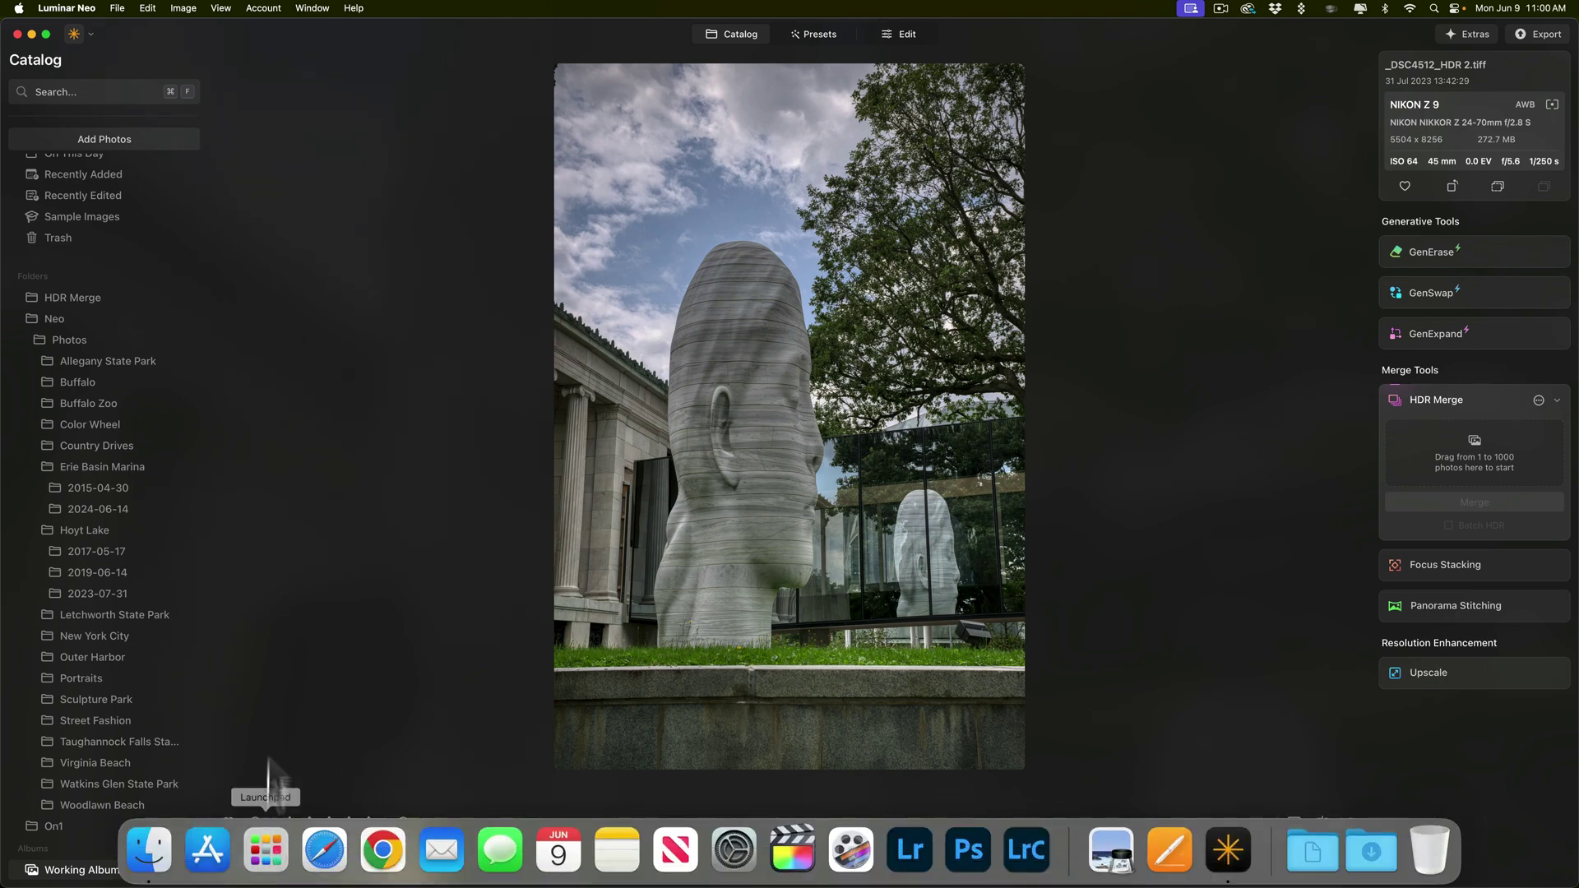
left_click(236, 861)
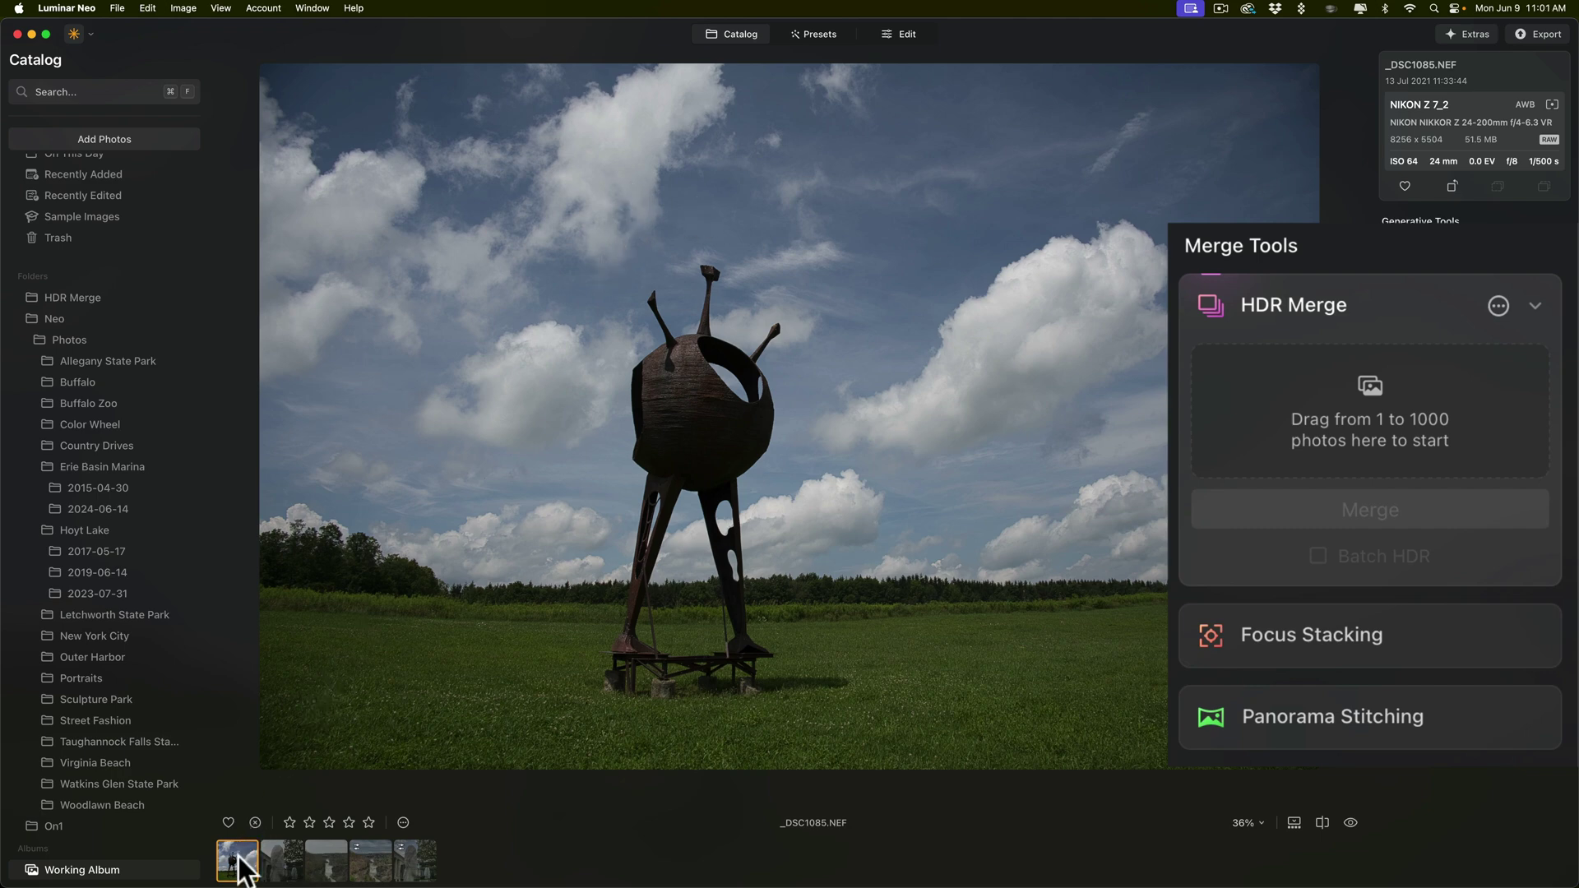
HDR-merge the field sculpture photo _DSC1085 into _DSC1085_HDR 2.tiff
left_click_drag(237, 860, 1295, 382)
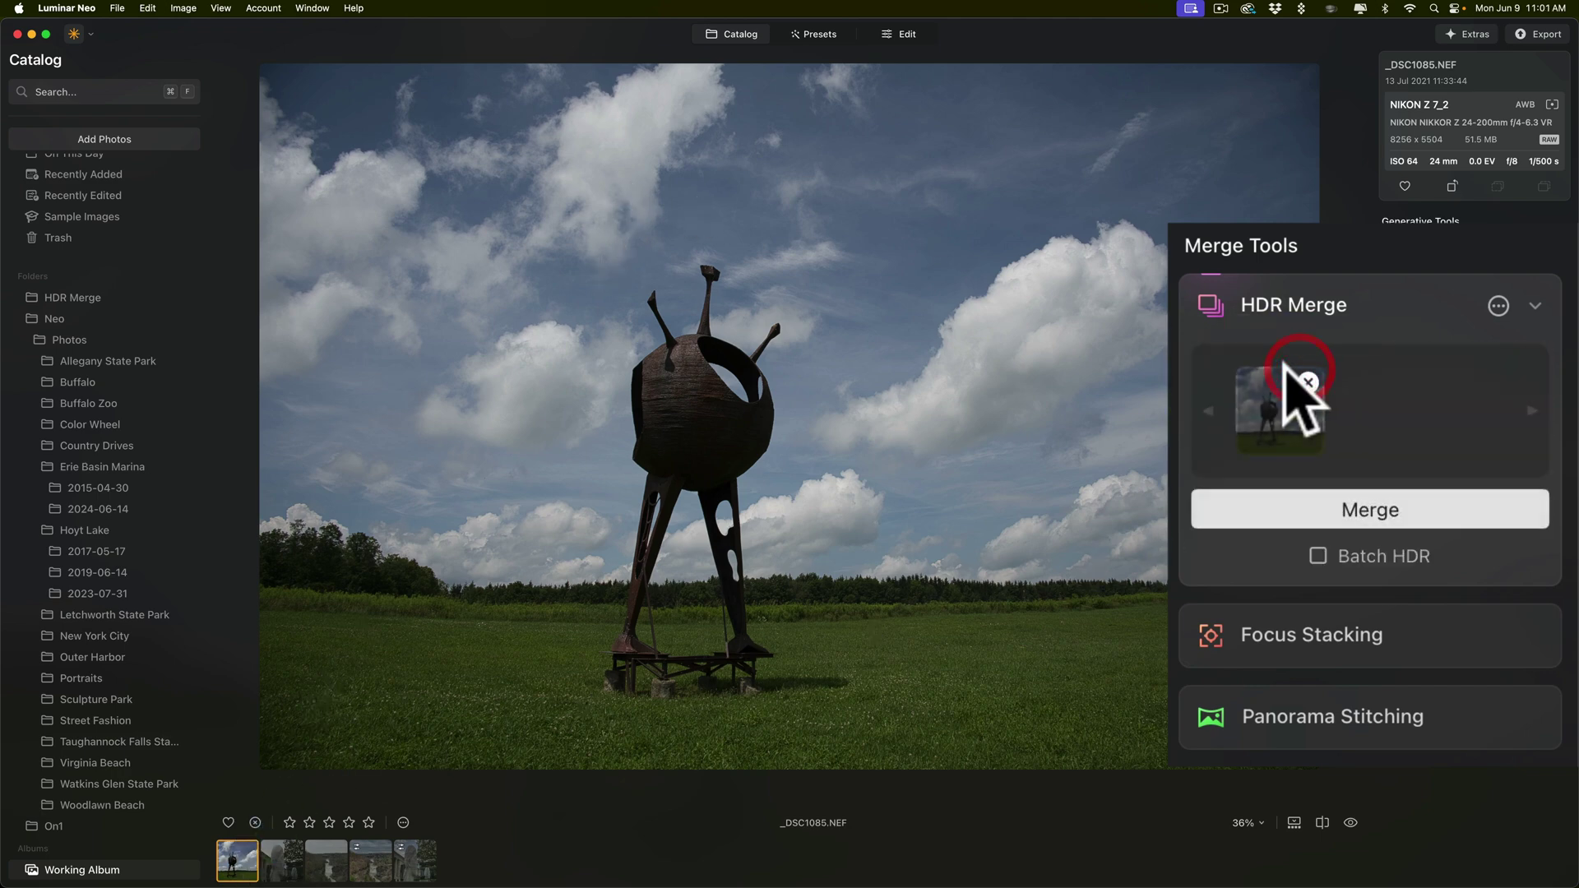
left_click(1382, 510)
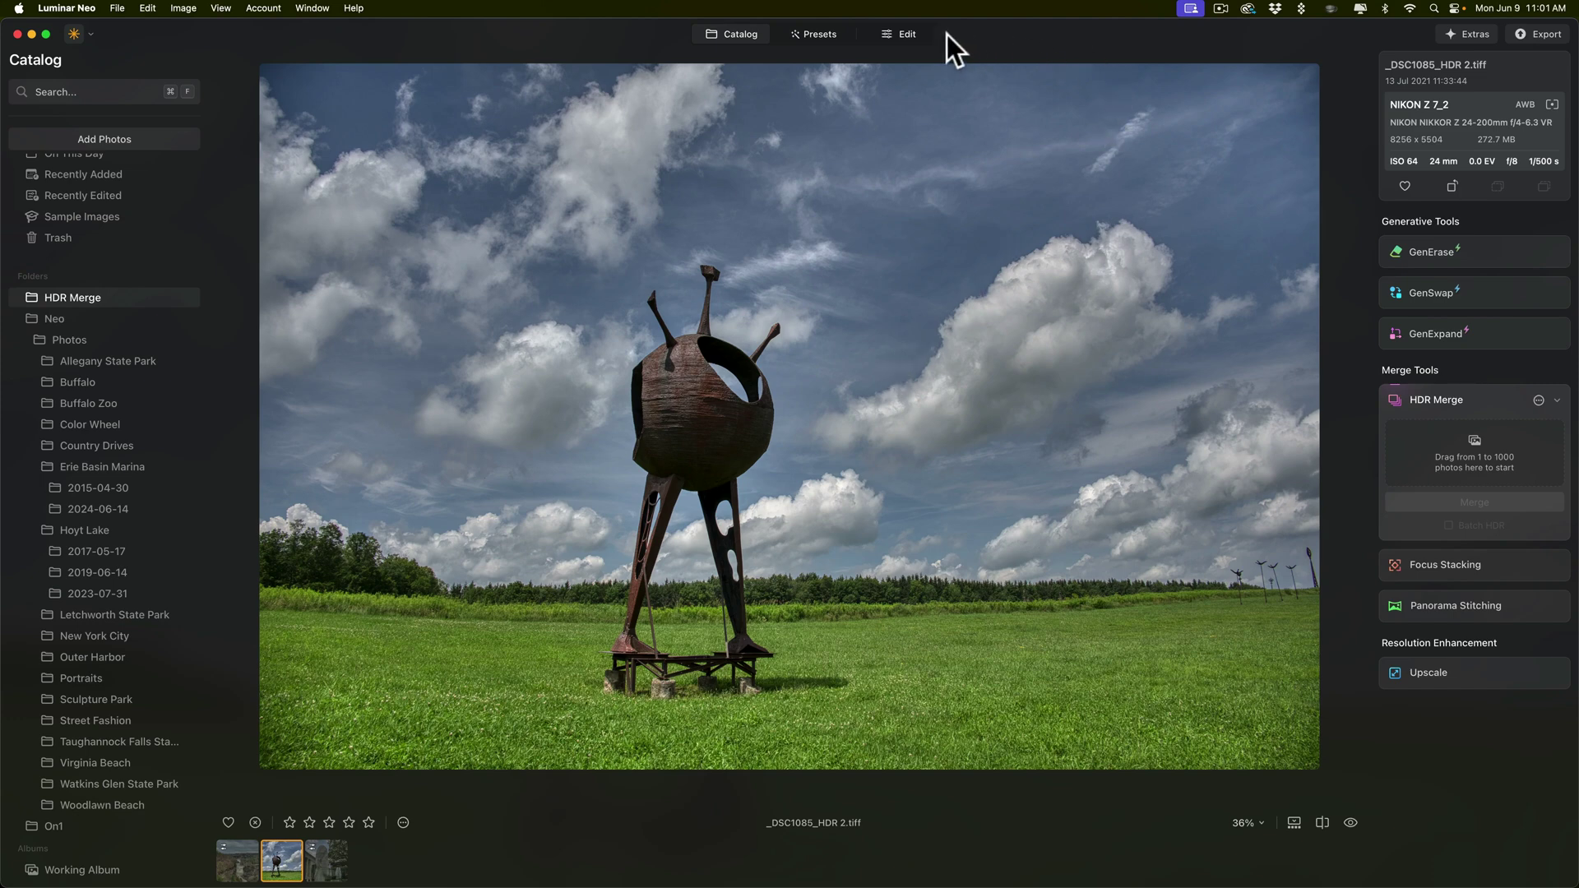
Add a Vignette of Amount -45 centred on the sculpture's sphere via Choose Subject
left_click(904, 36)
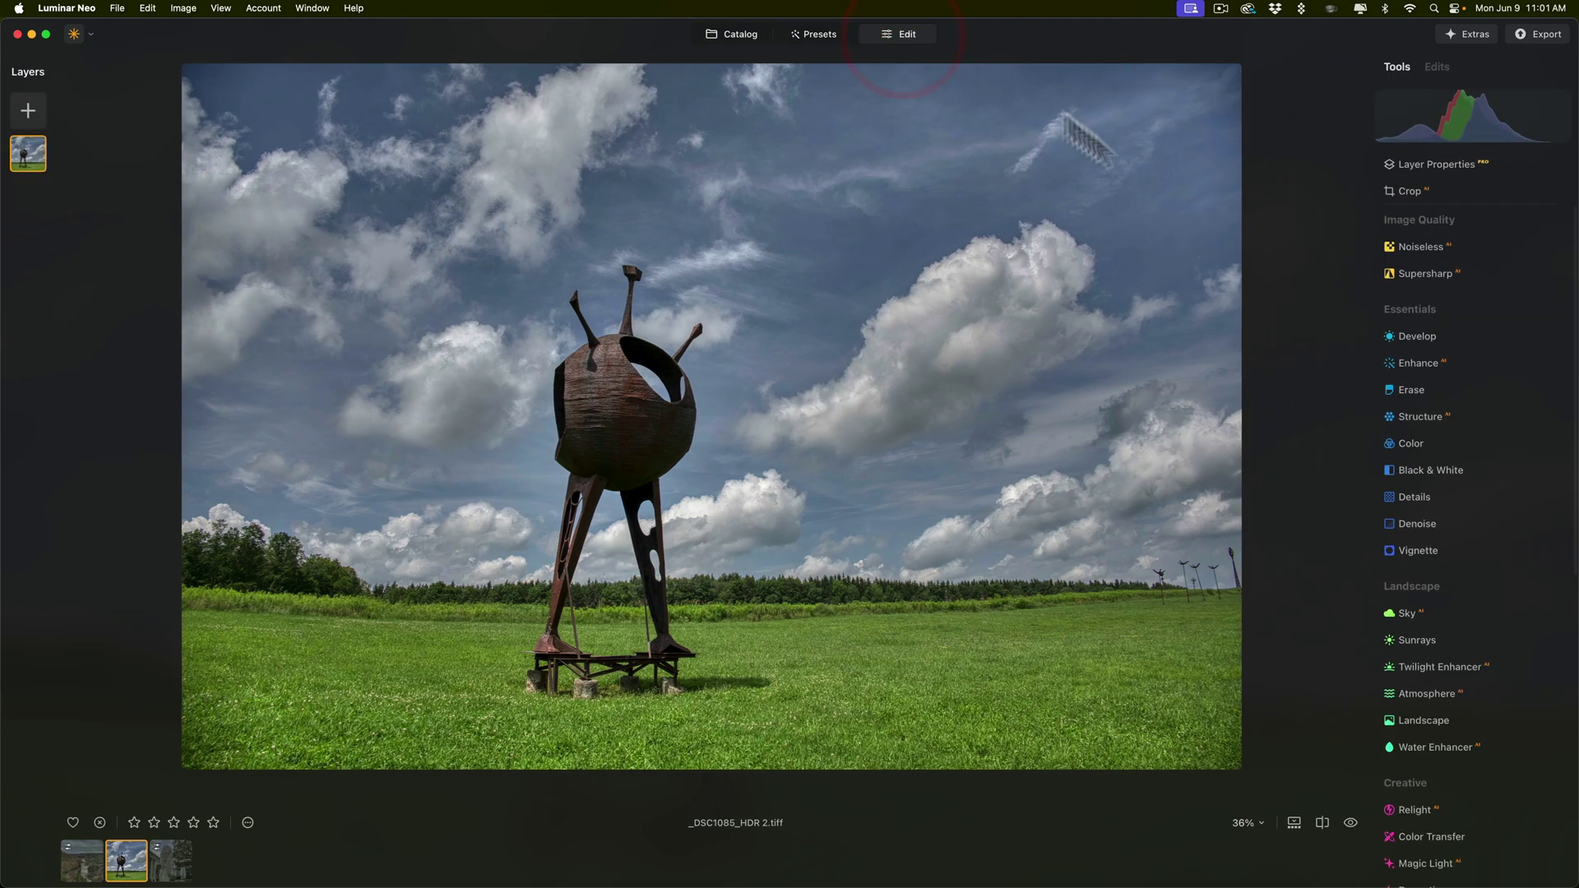
left_click(1415, 550)
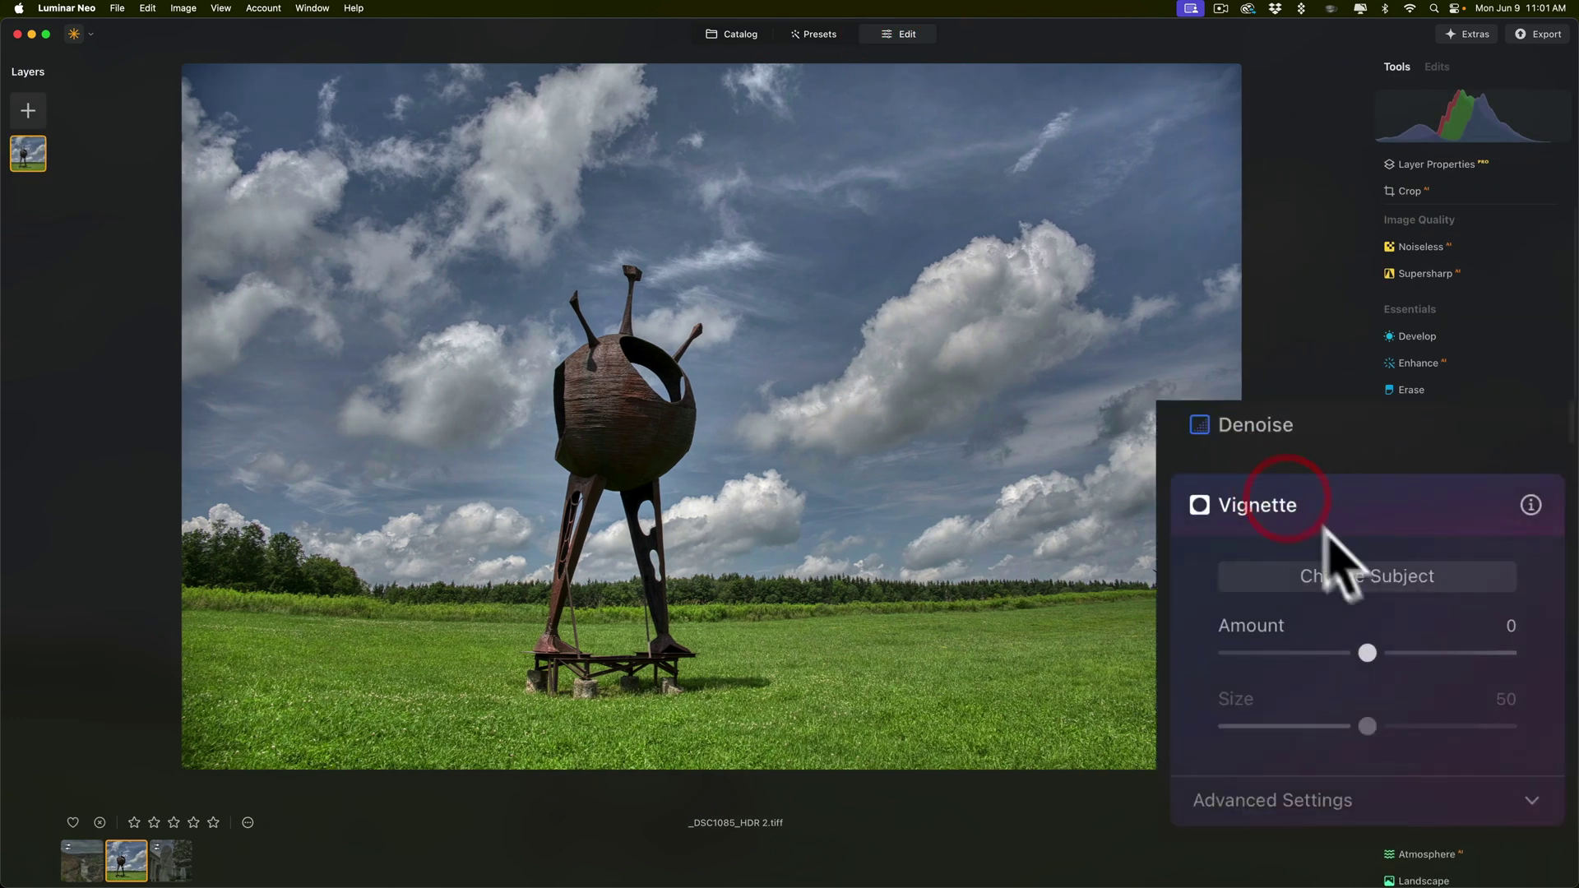
left_click_drag(1364, 651, 1304, 653)
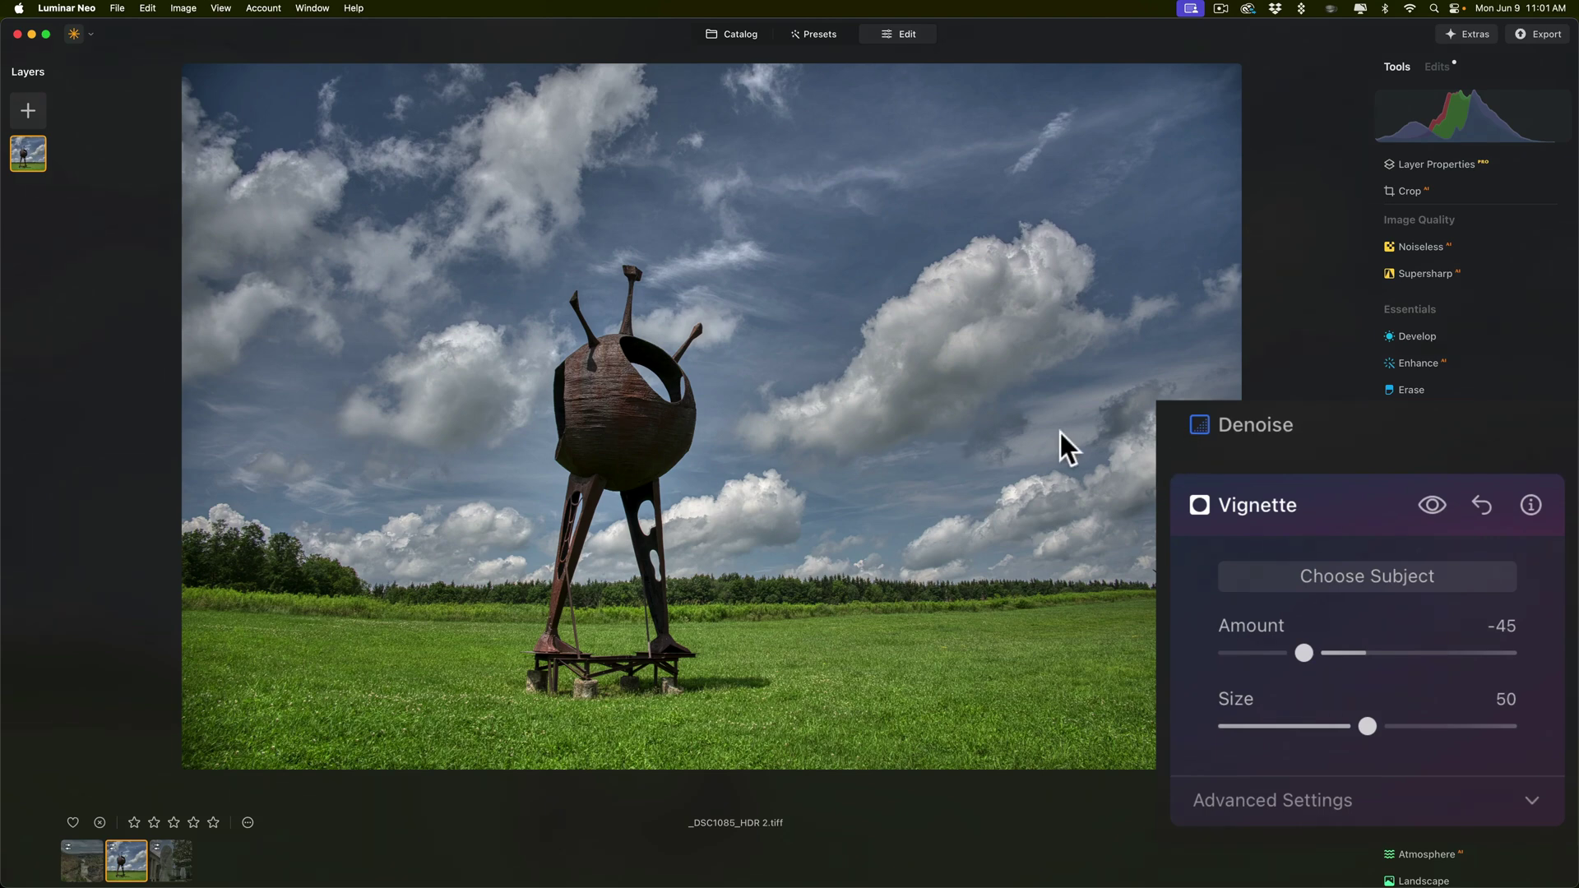
left_click(1365, 576)
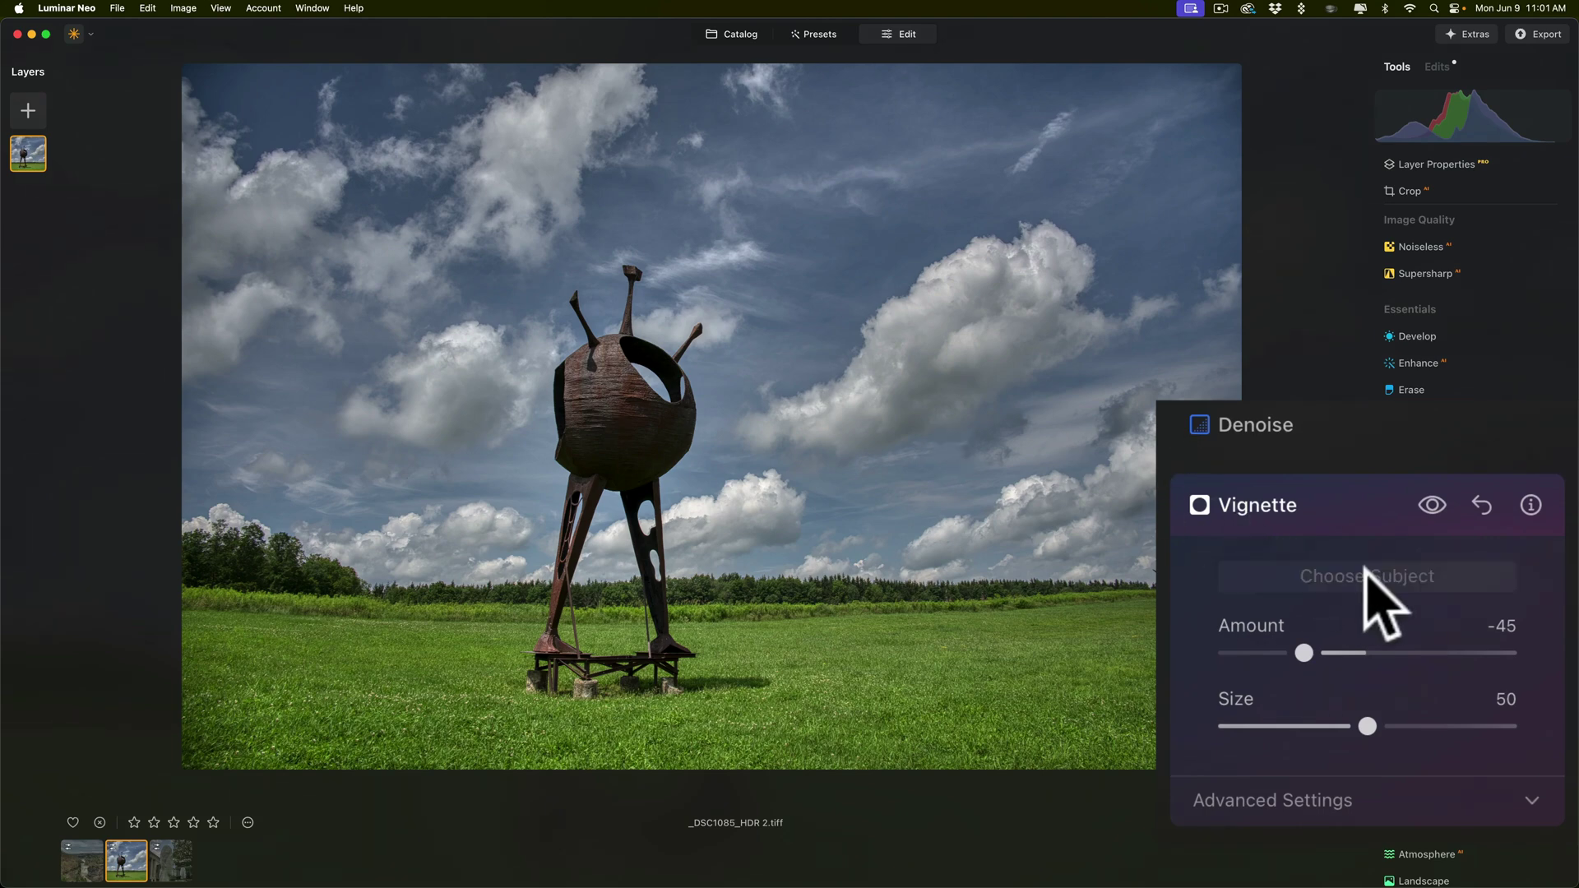
left_click(624, 412)
left_click(1314, 494)
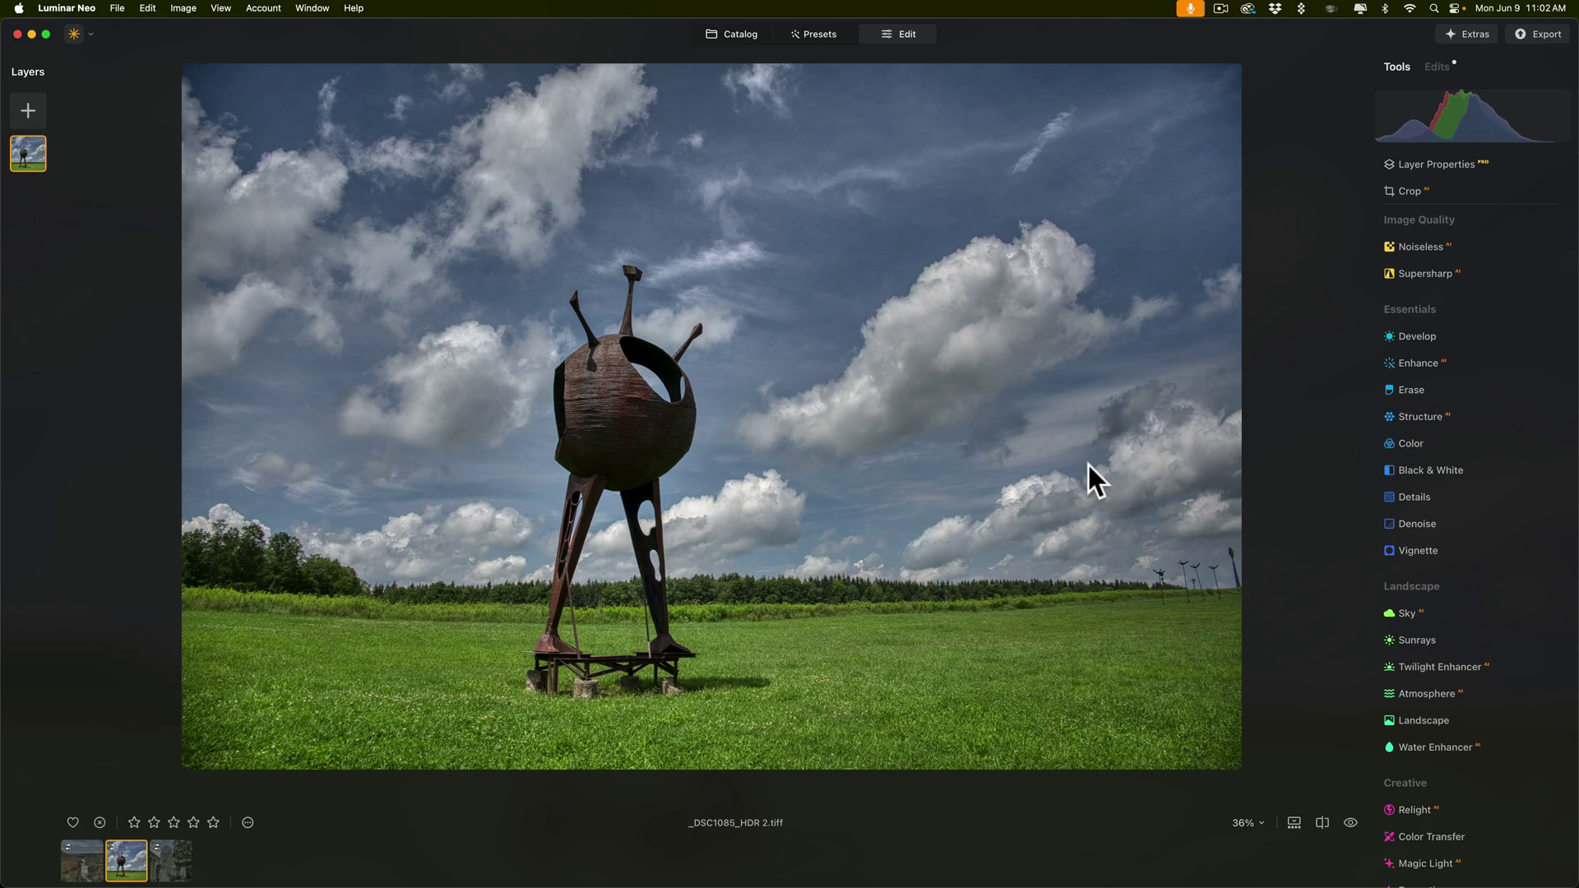
Return to the Catalog grid of the HDR Merge folder showing the three HDR-merged photos
left_click(753, 26)
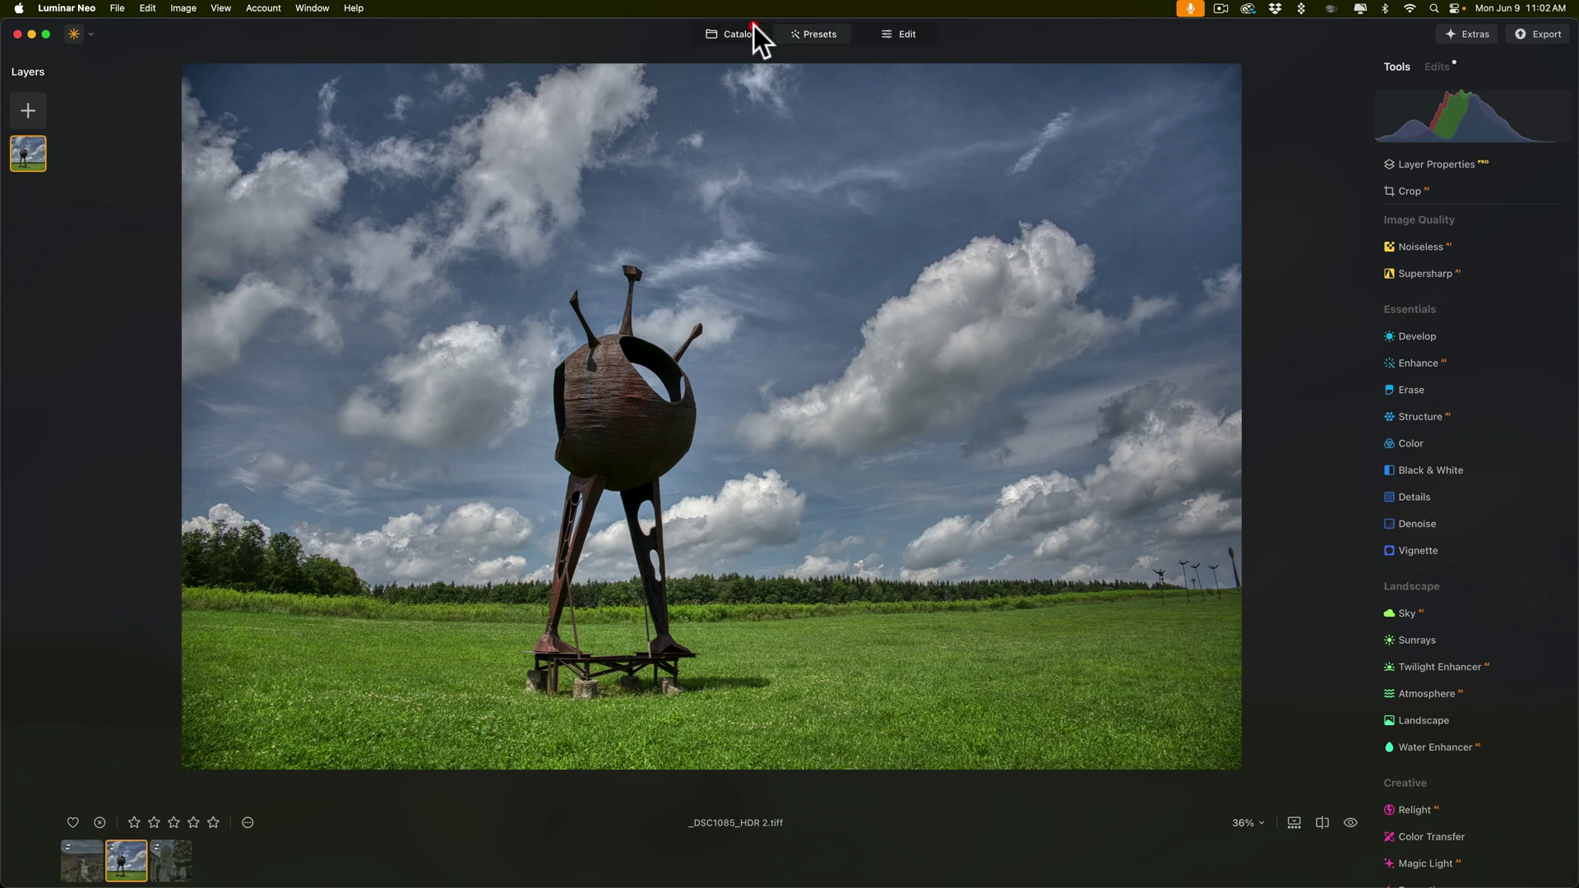